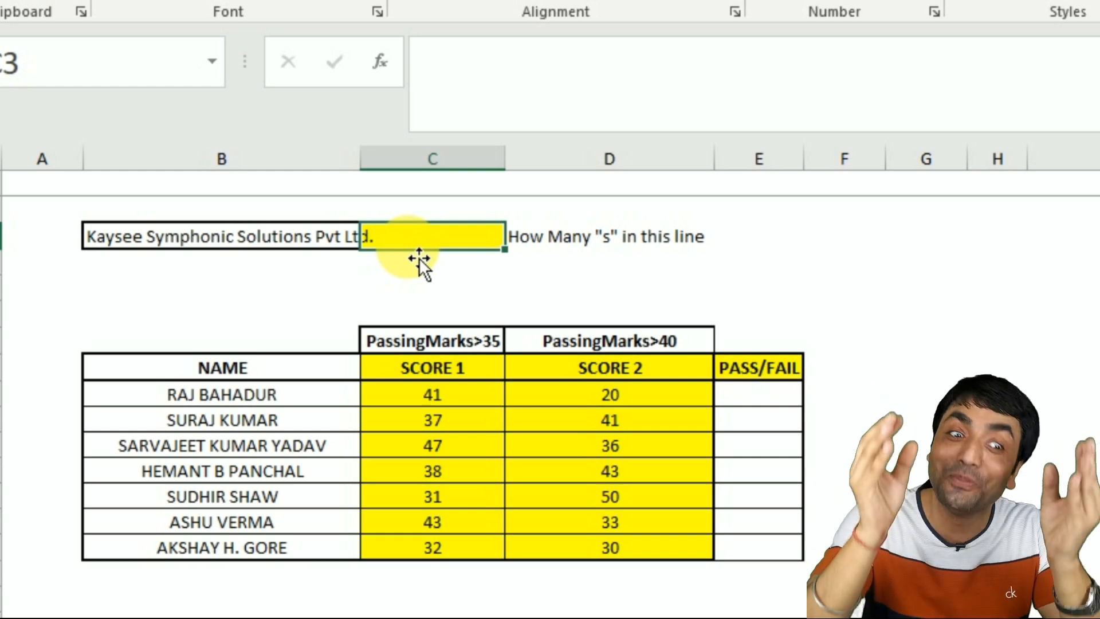
Enter =LEN(B3)-LEN(SUBSTITUTE(B3,"s","")) in cell C3 to count the lowercase "s" letters in the company name.
{"action": "type", "text": "=LEN("}
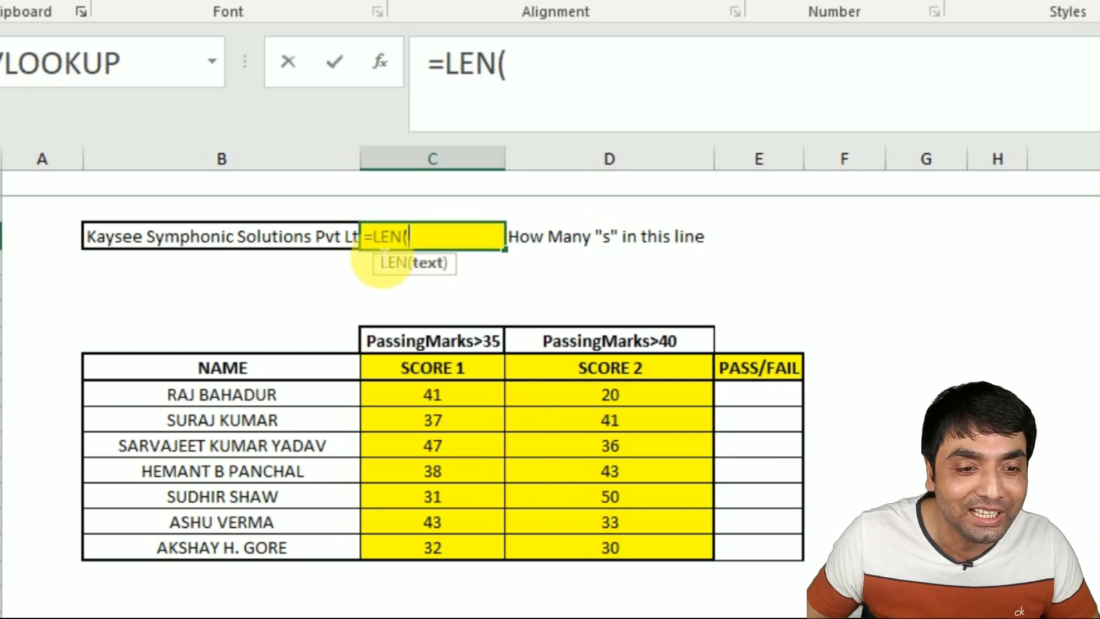
{"action": "left_click", "coordinate": [283, 248]}
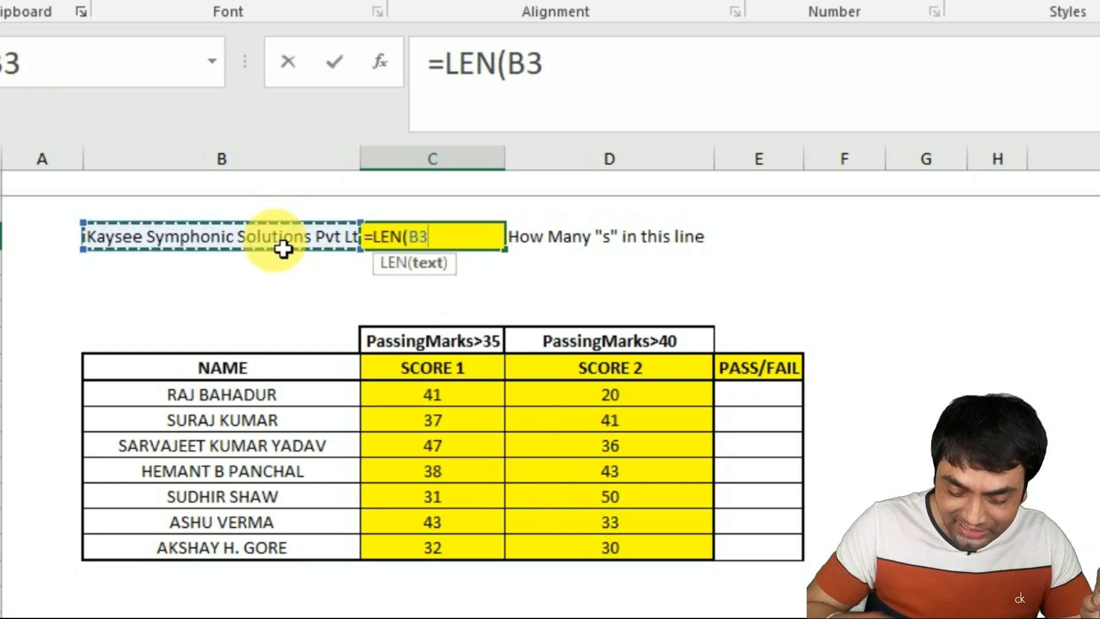
{"action": "type", "text": ")-"}
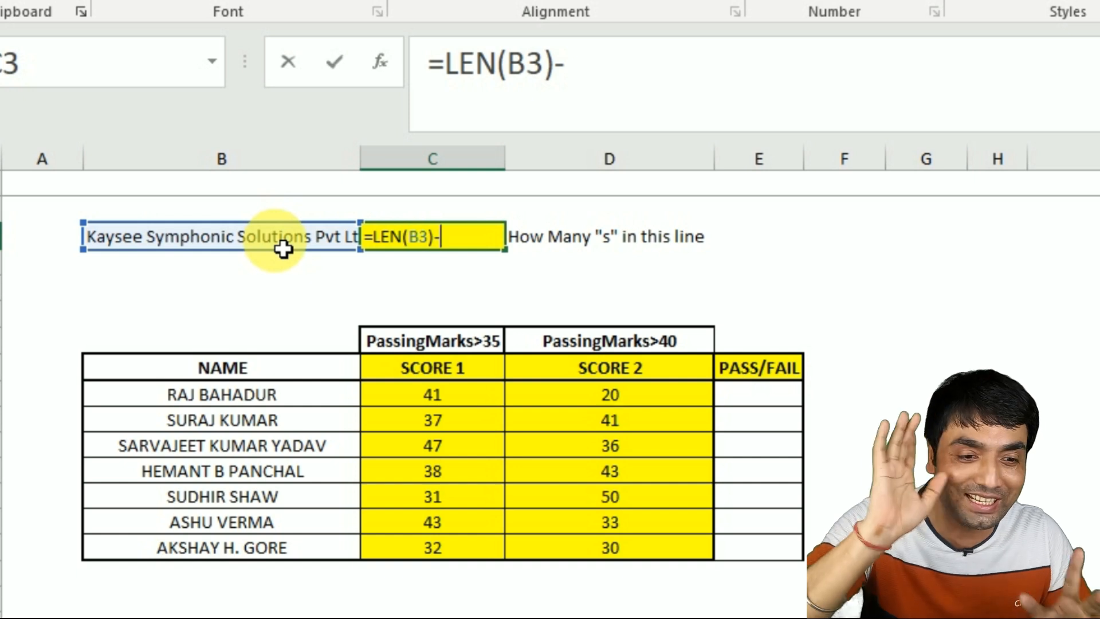
{"action": "type", "text": "LEN("}
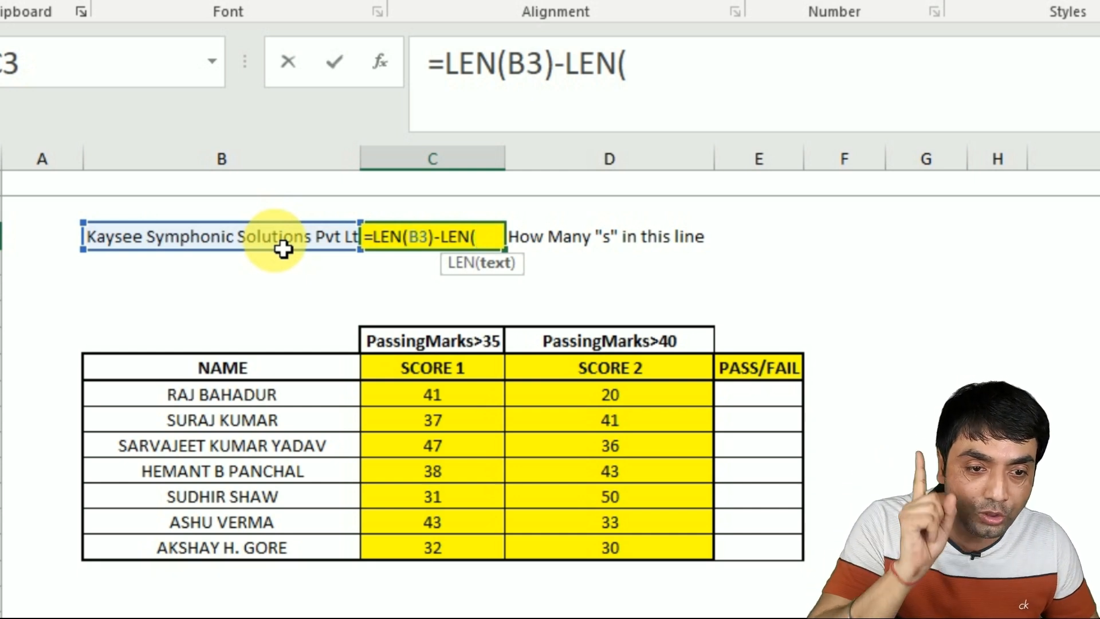
{"action": "type", "text": "su"}
{"action": "key", "text": "Tab"}
{"action": "left_click", "coordinate": [279, 247]}
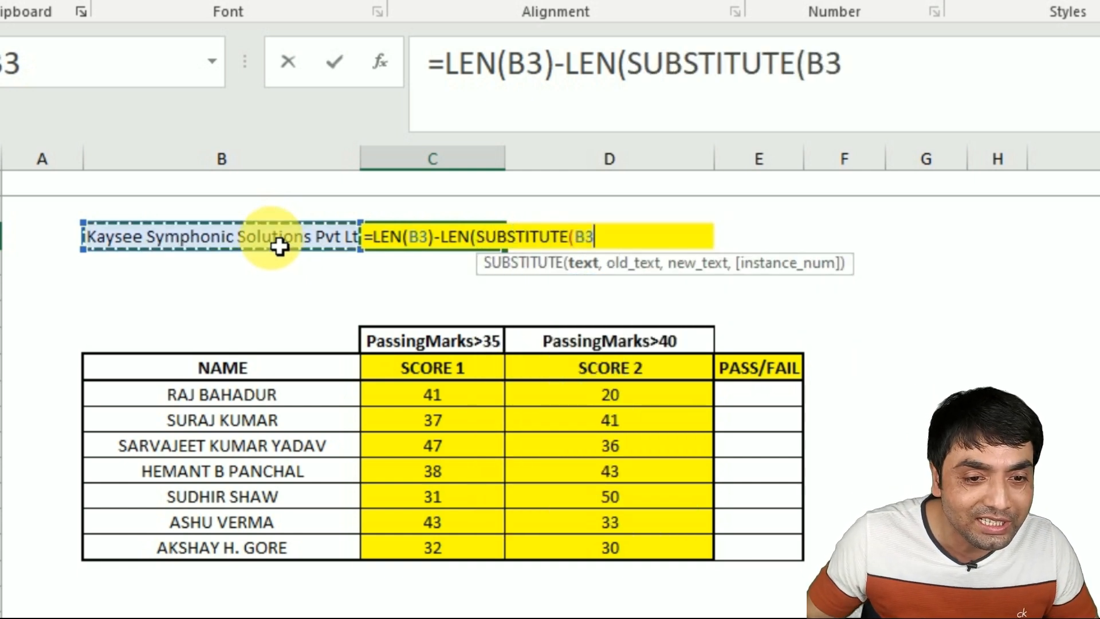
{"action": "type", "text": ",\"s\","}
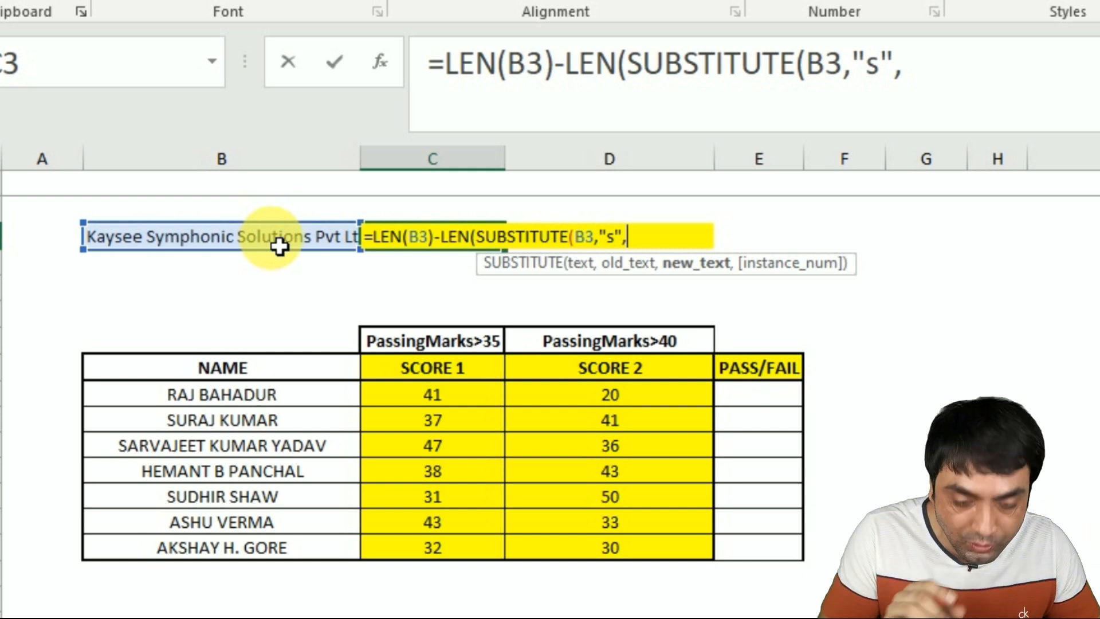
{"action": "type", "text": "\"\"))"}
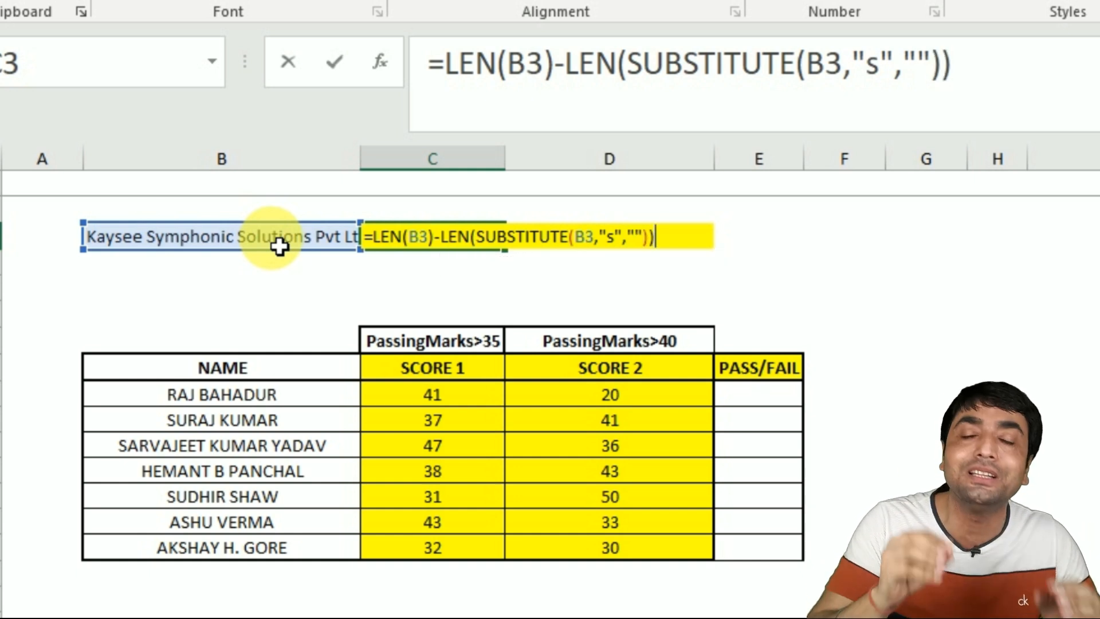
{"action": "type", "text": "]"}
{"action": "key", "text": "Return"}
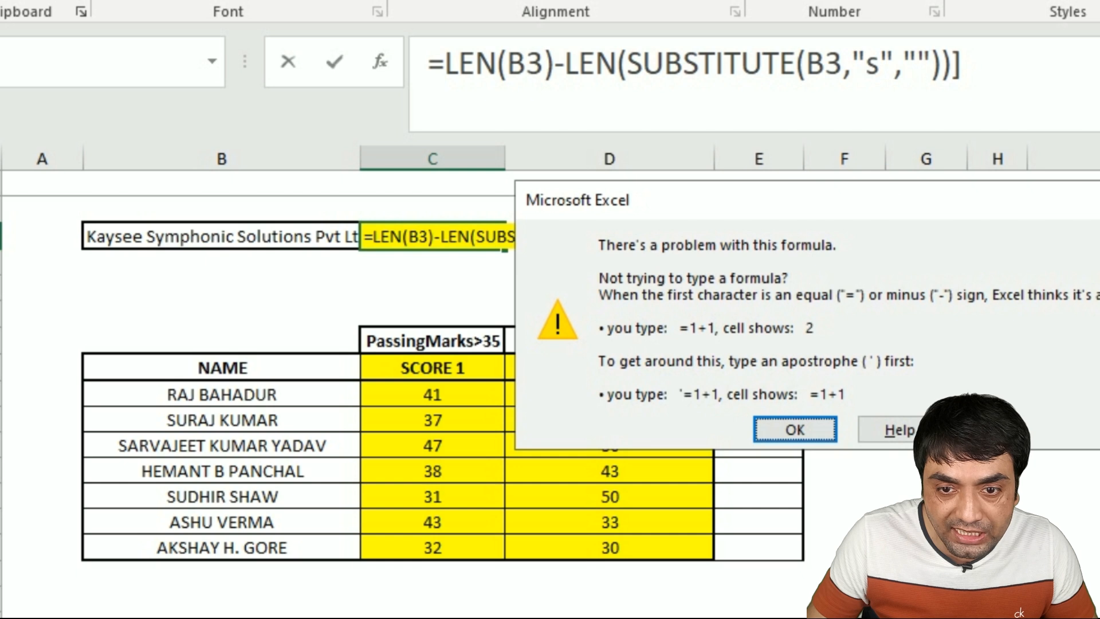
{"action": "key", "text": "Return"}
{"action": "key", "text": "BackSpace"}
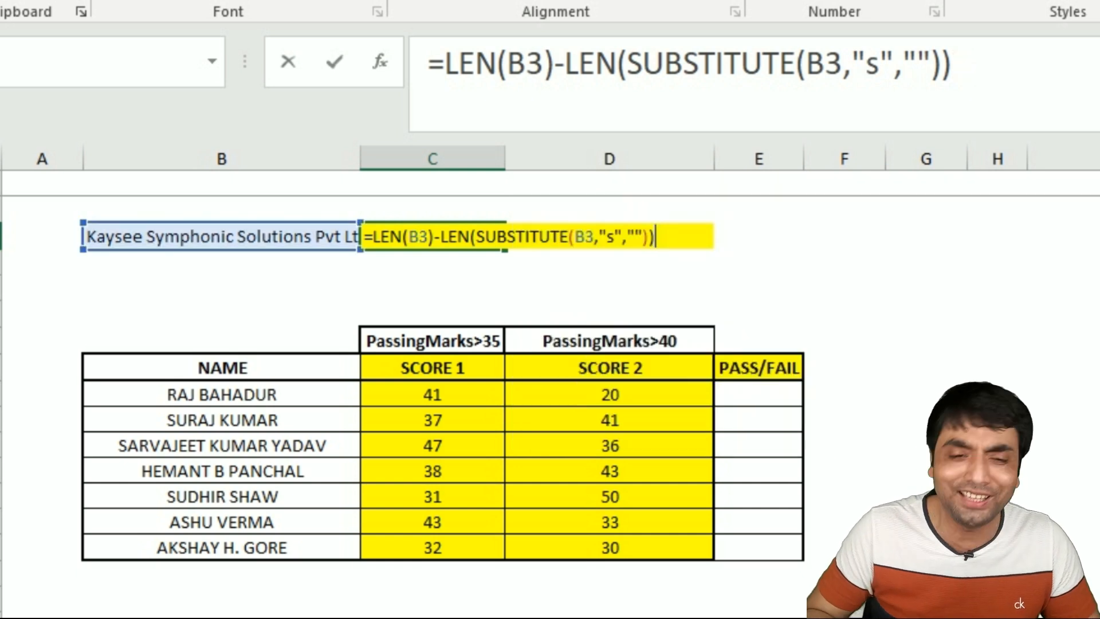
{"action": "key", "text": "Return"}
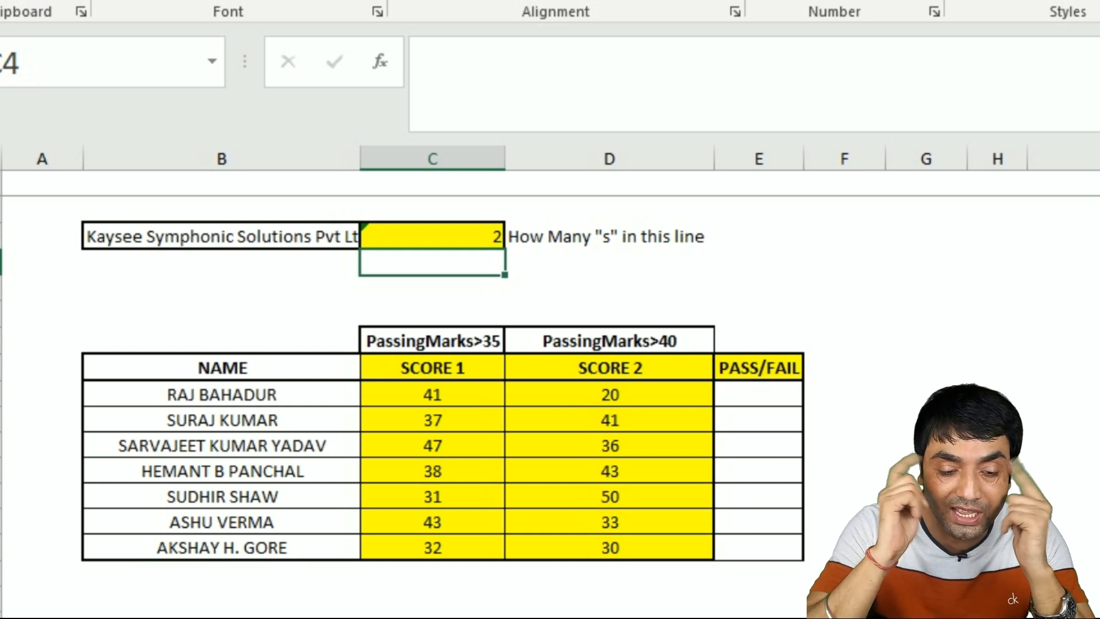
Append +LEN(B3)-LEN(SUBSTITUTE(B3,"S","")) to the formula in C3 so that uppercase "S" letters are also counted.
{"action": "key", "text": "Up"}
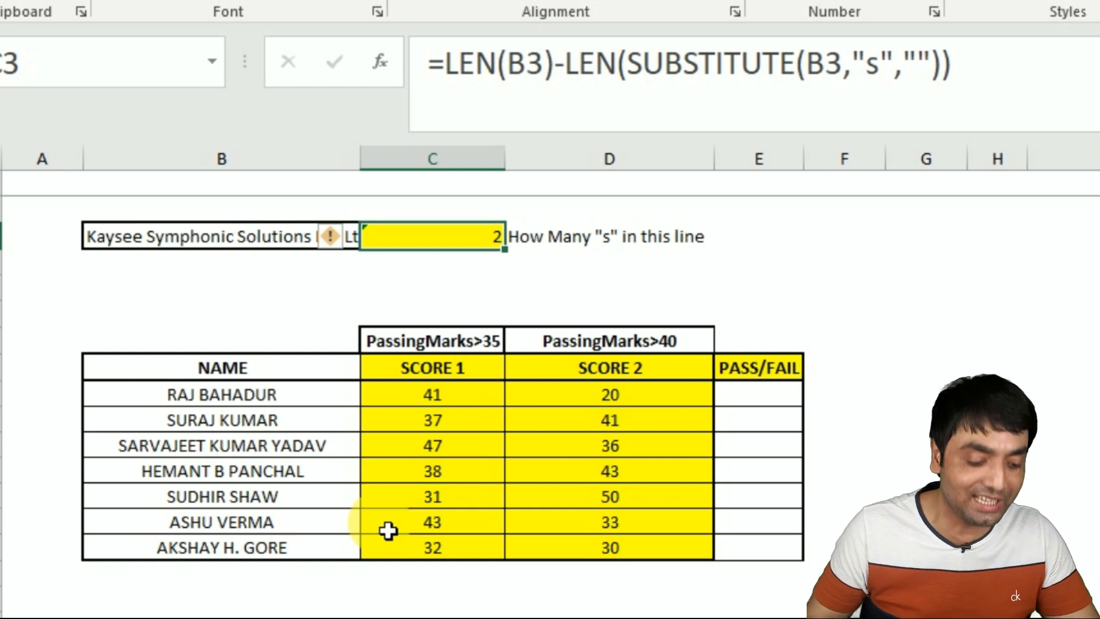
{"action": "key", "text": "F2"}
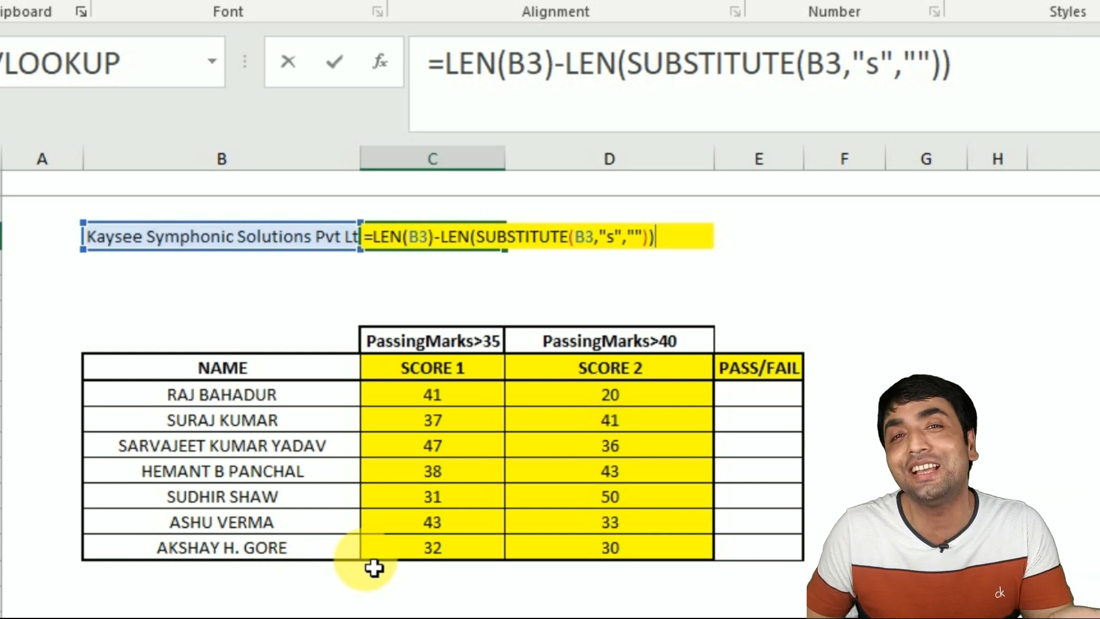
{"action": "type", "text": "+"}
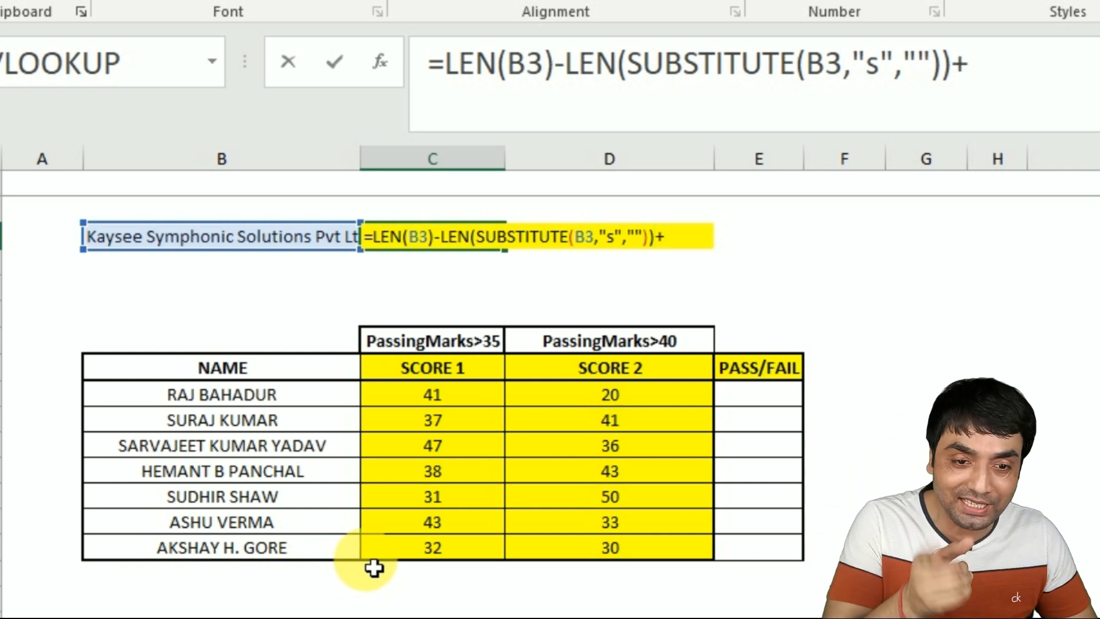
{"action": "type", "text": "LEN("}
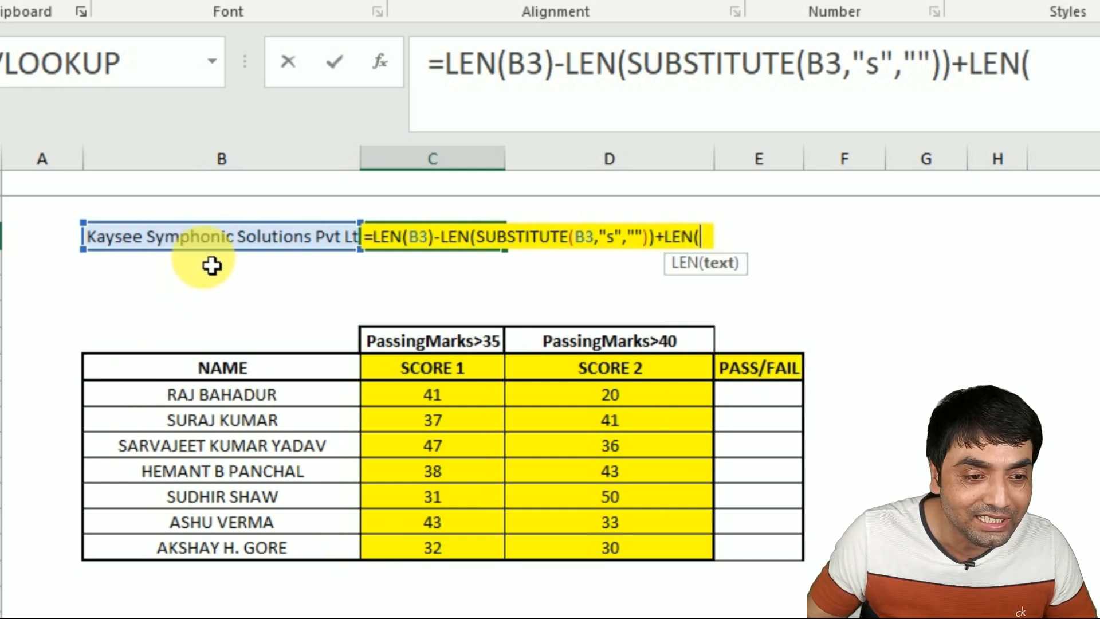
{"action": "left_click", "coordinate": [218, 247]}
{"action": "type", "text": ")-len"}
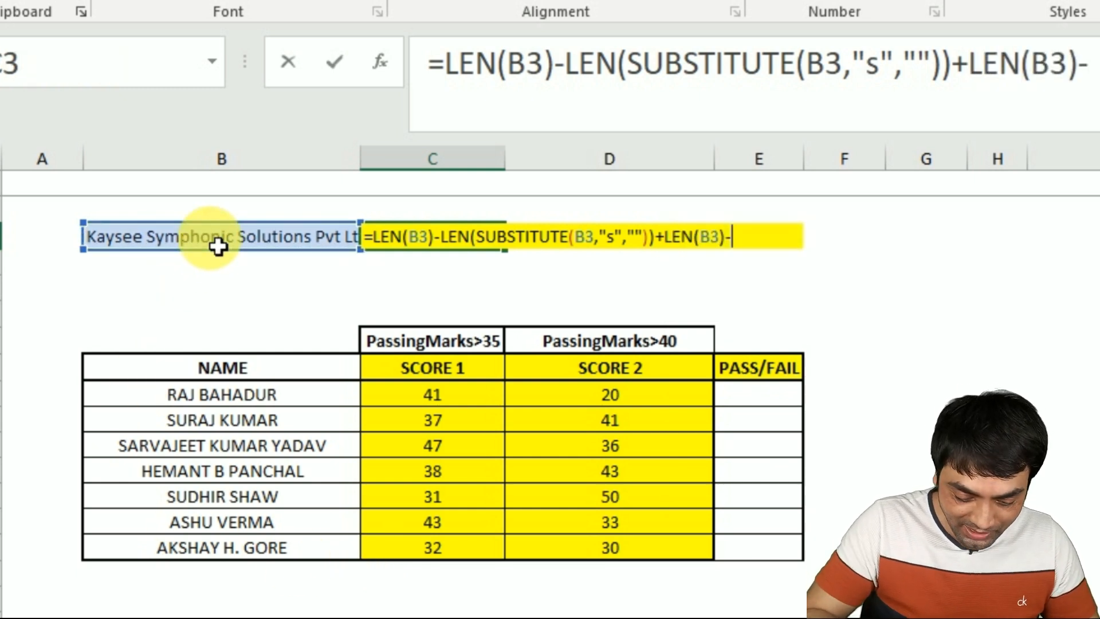
{"action": "key", "text": "Tab"}
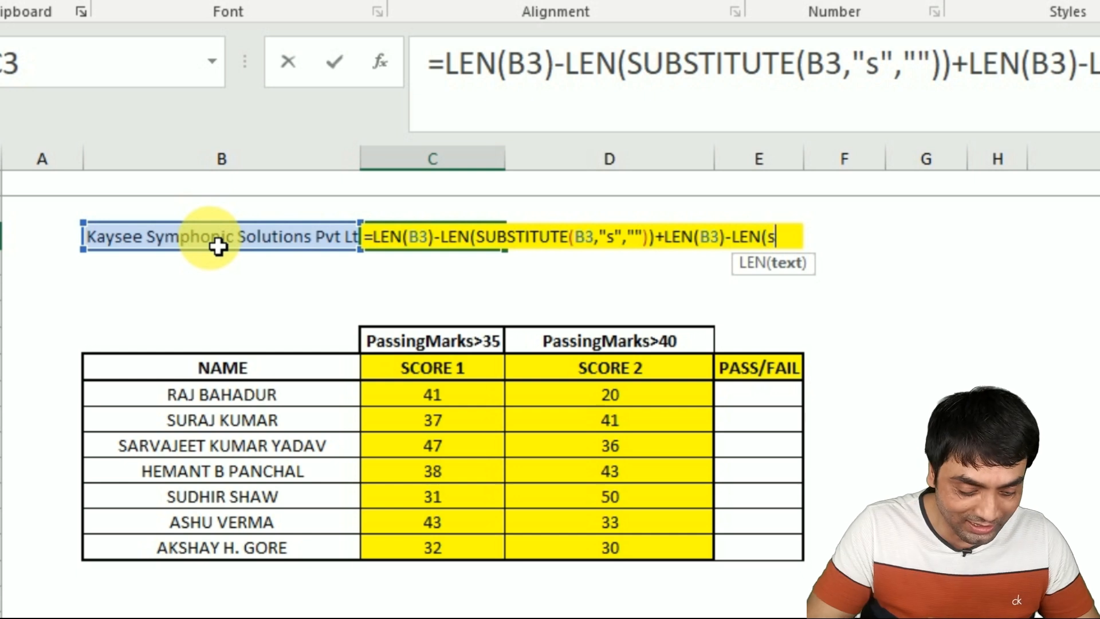
{"action": "type", "text": "subs"}
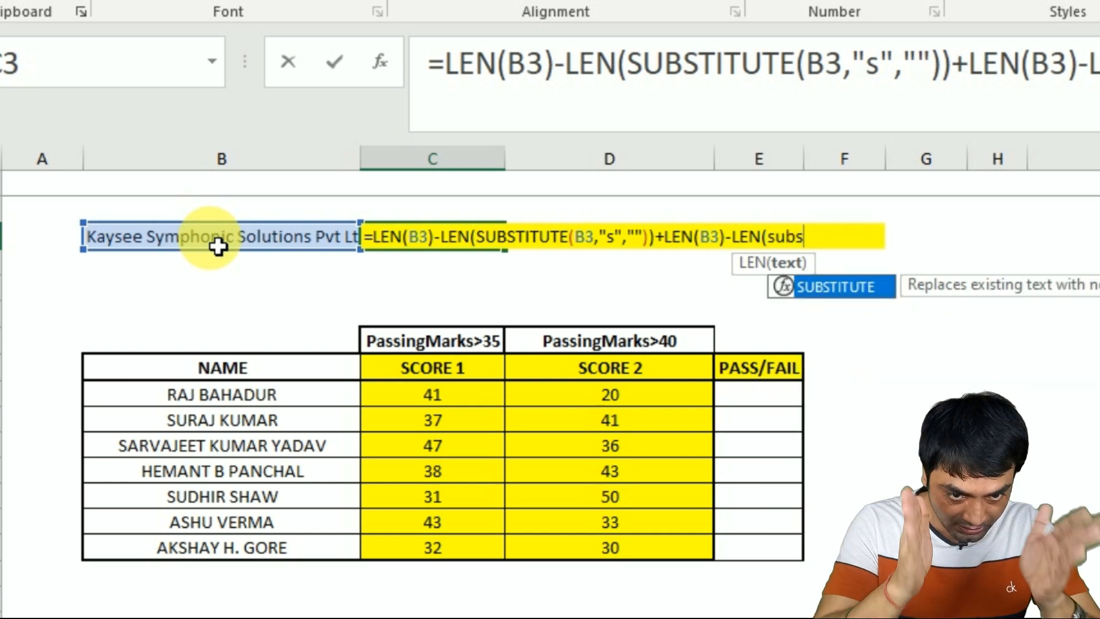
{"action": "key", "text": "Tab"}
{"action": "type", "text": "1"}
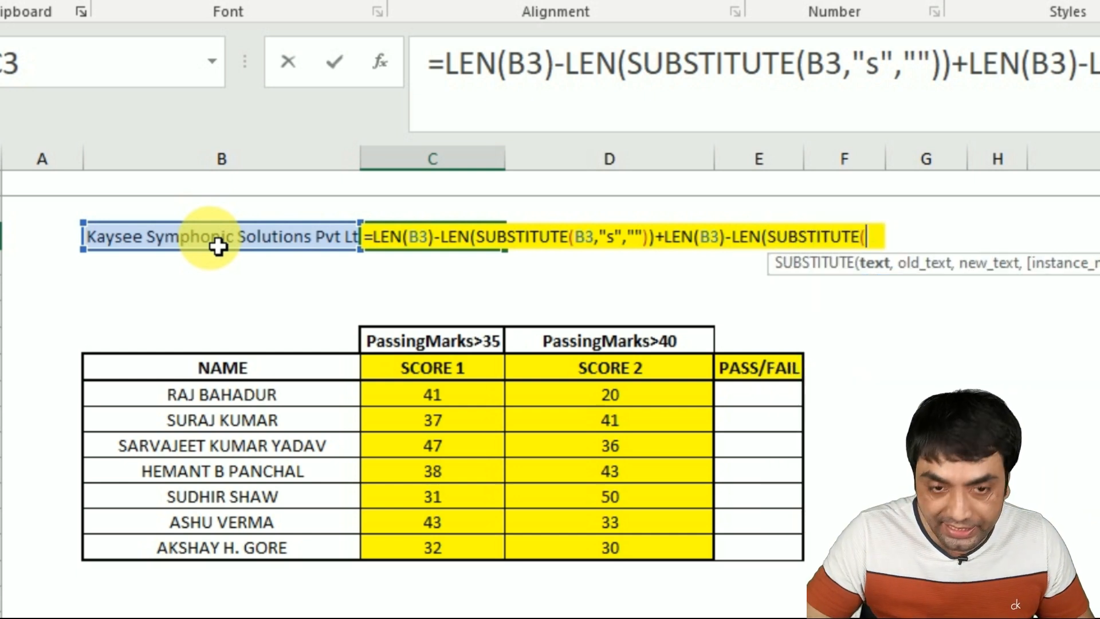
{"action": "left_click", "coordinate": [204, 250]}
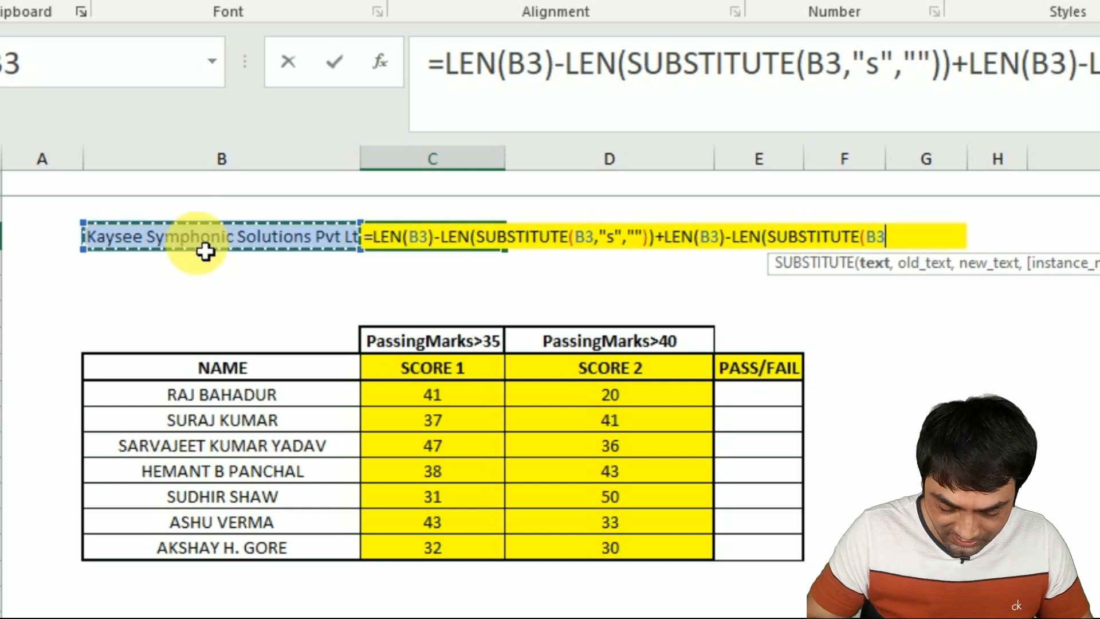
{"action": "type", "text": ",\"S"}
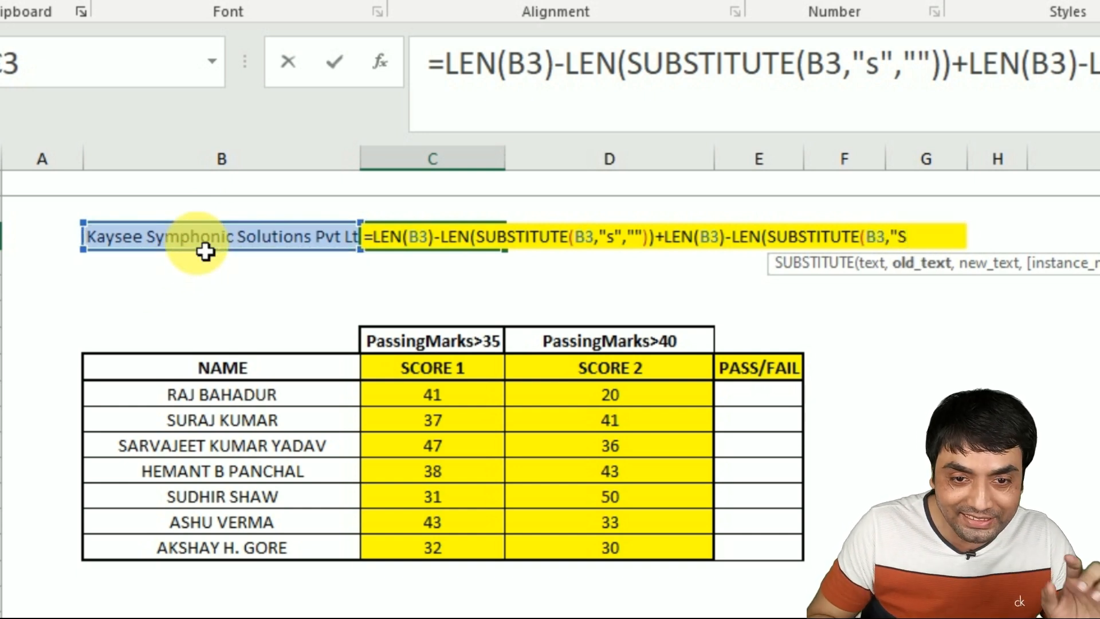
{"action": "type", "text": "\",\"\")"}
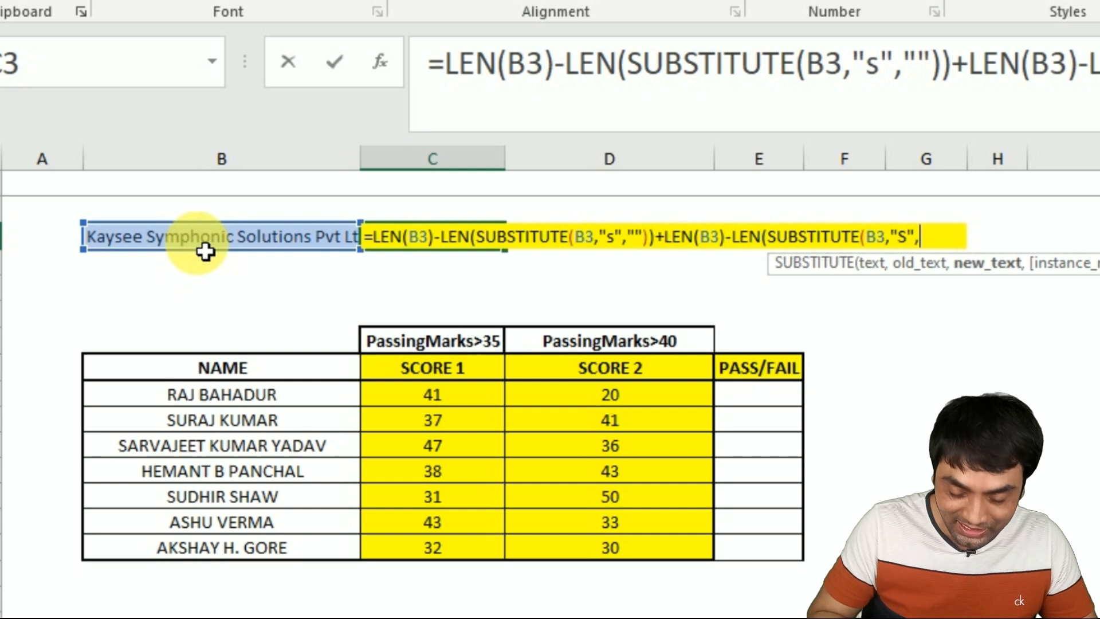
{"action": "type", "text": ")"}
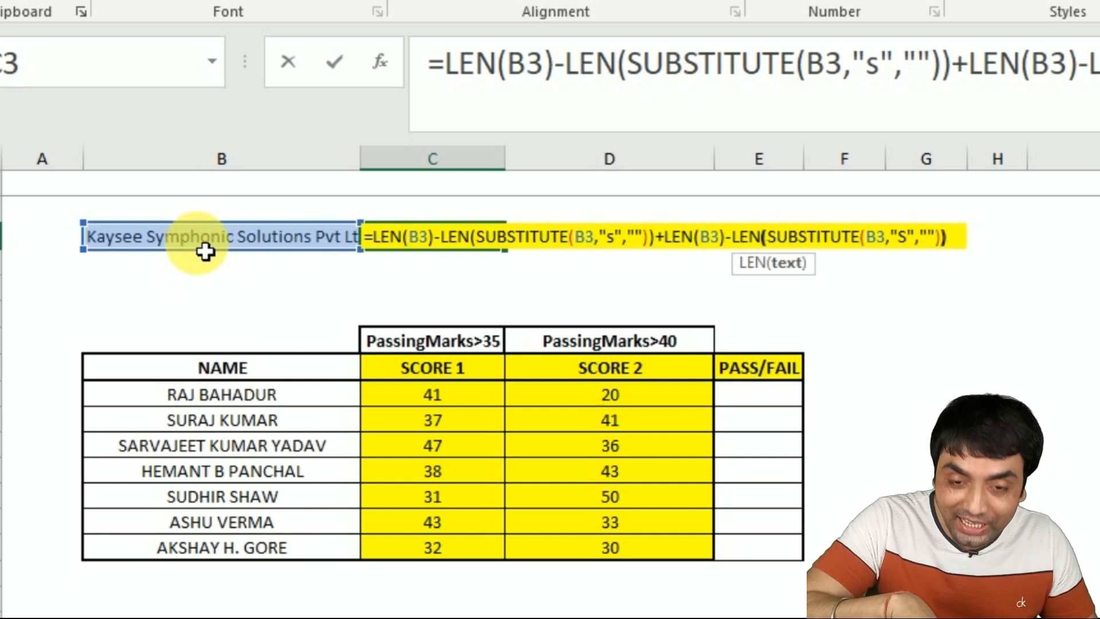
{"action": "key", "text": "Return"}
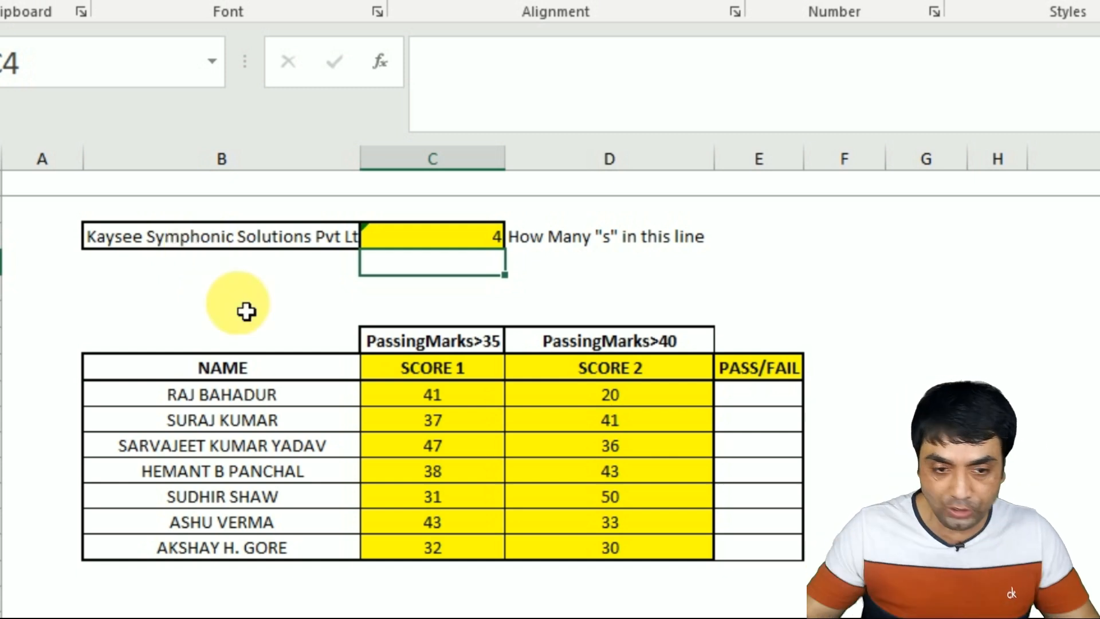
Enter =IF(AND(C9>35,D9>40),"pass","fail") in cell E9, the first row of the PASS/FAIL column.
{"action": "left_click", "coordinate": [738, 404]}
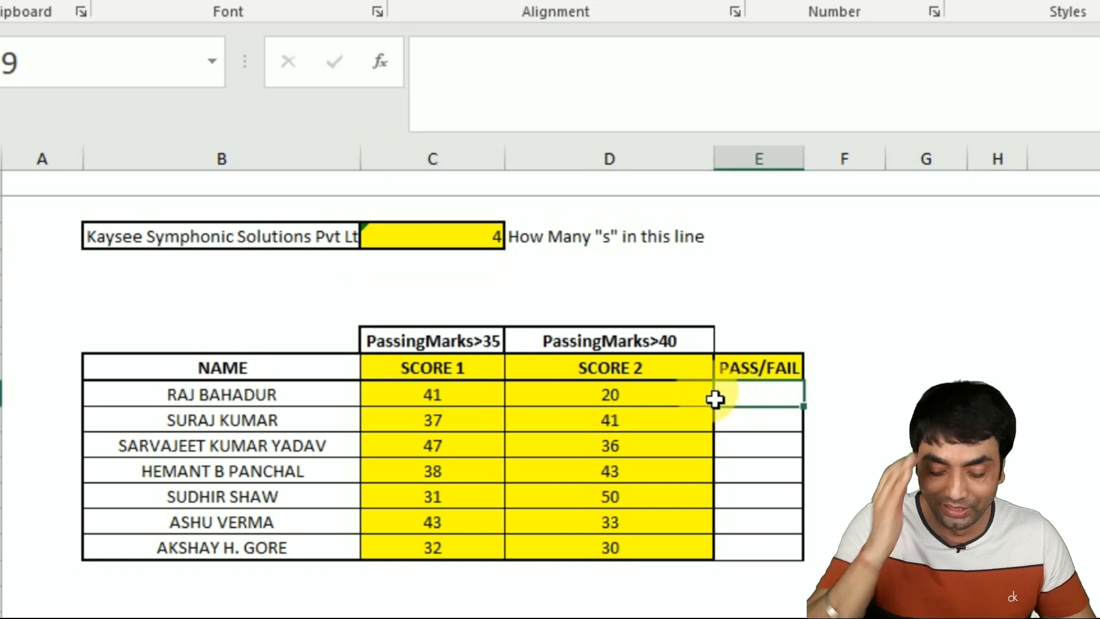
{"action": "type", "text": "=IF(and"}
{"action": "key", "text": "Tab"}
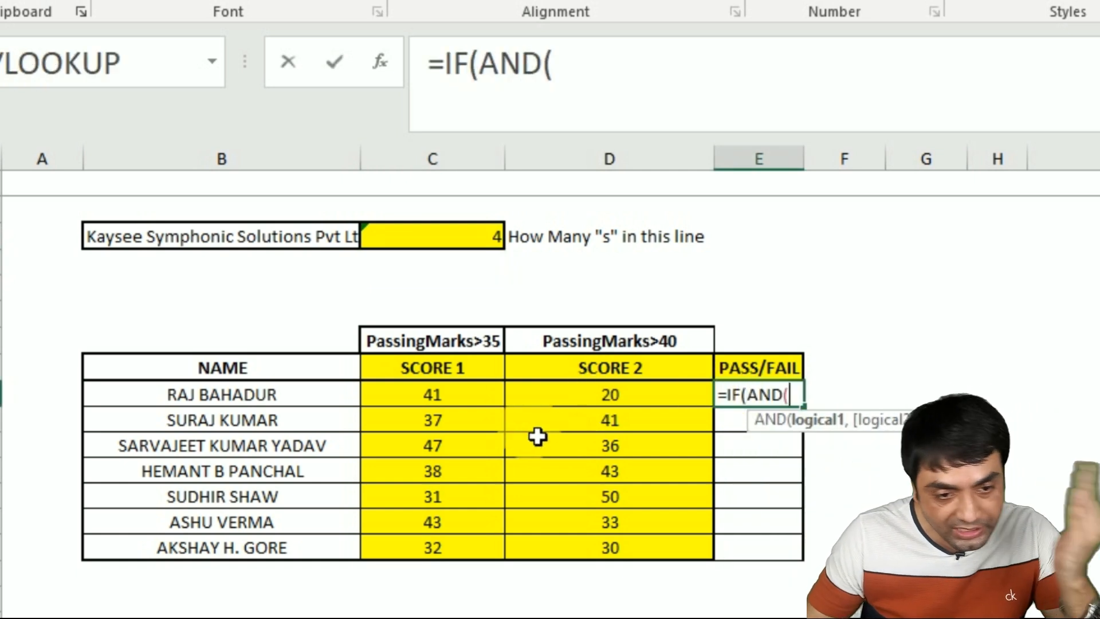
{"action": "left_click", "coordinate": [480, 404]}
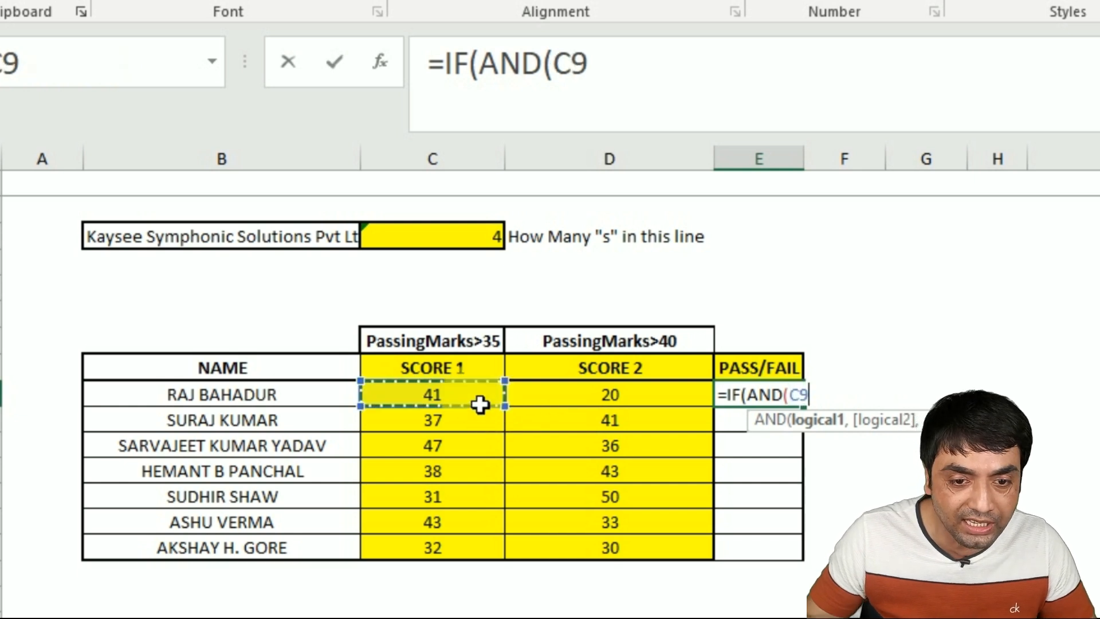
{"action": "type", "text": ">35,"}
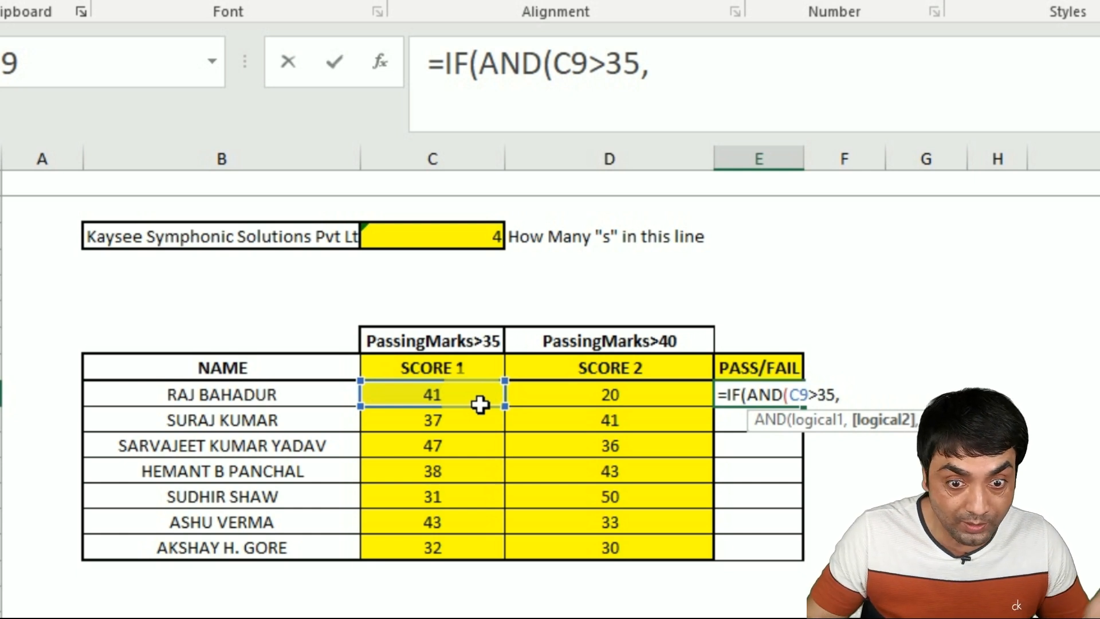
{"action": "left_click", "coordinate": [612, 402]}
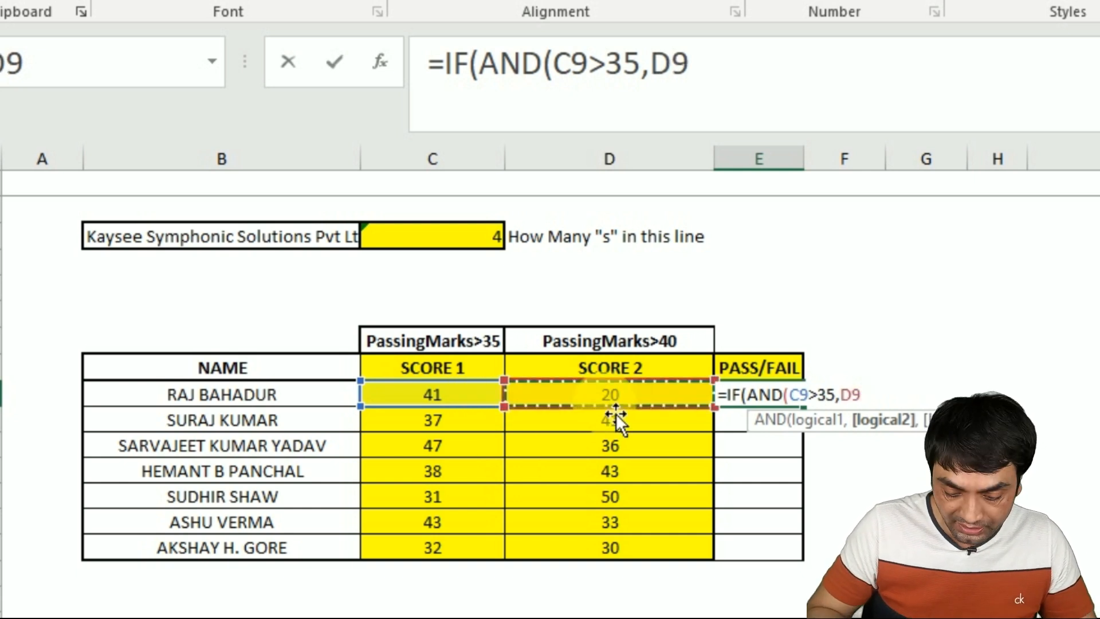
{"action": "type", "text": ">"}
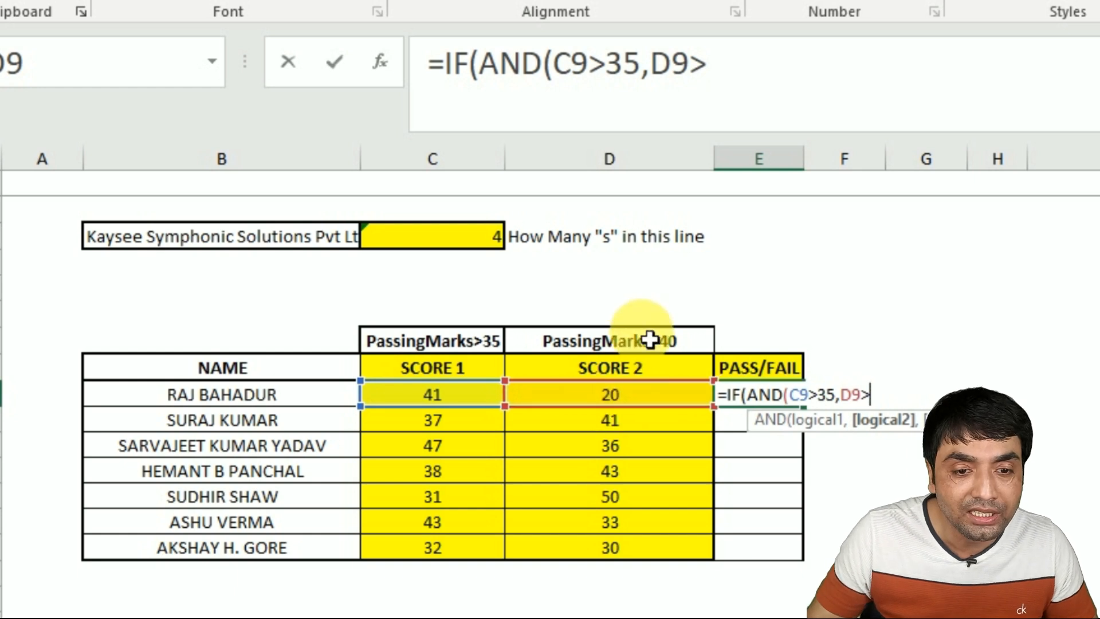
{"action": "type", "text": "40"}
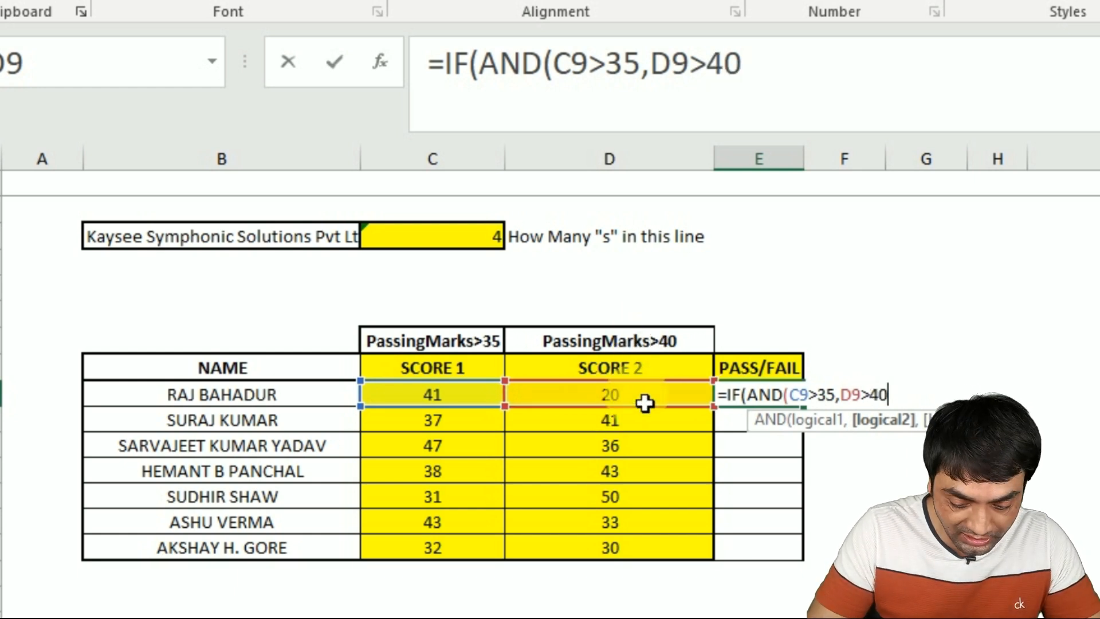
{"action": "type", "text": "),\"pas"}
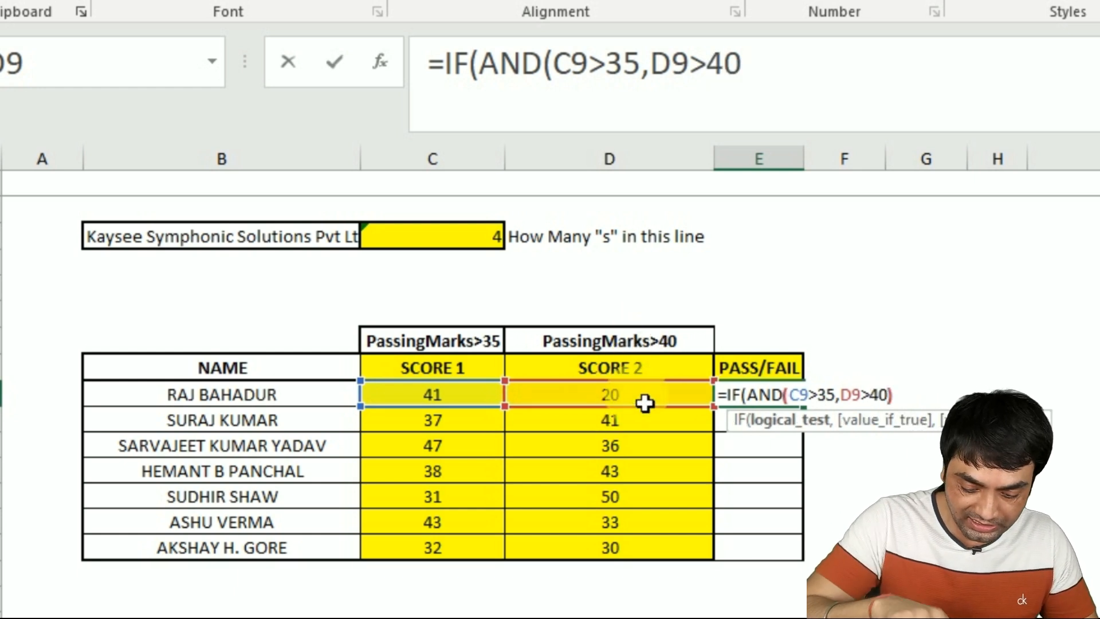
{"action": "type", "text": "s\","}
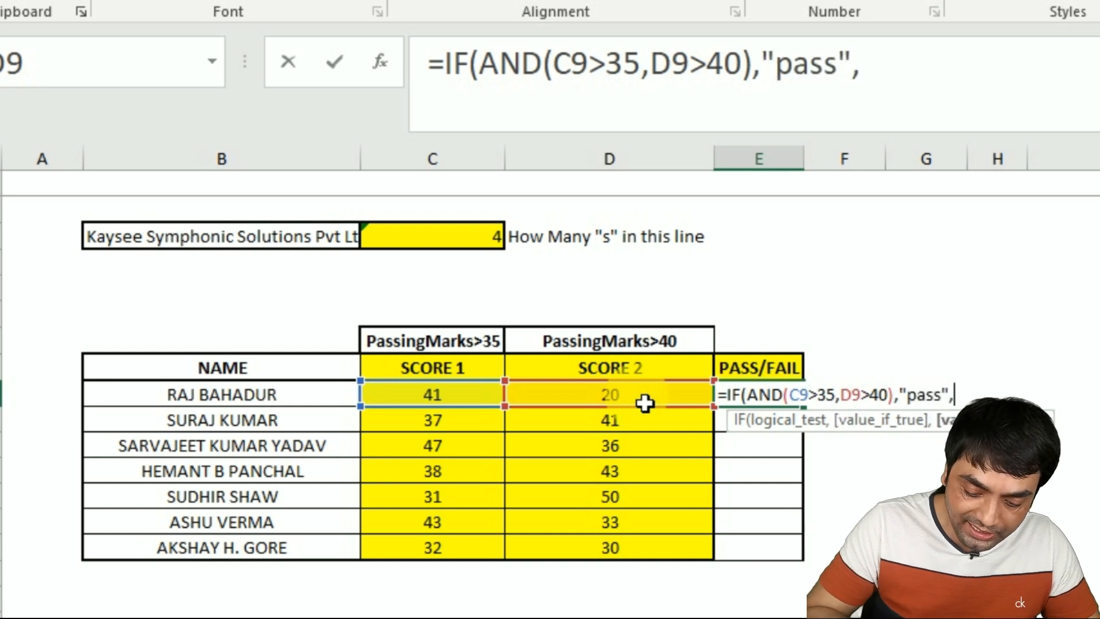
{"action": "type", "text": "\"fail\")"}
{"action": "key", "text": "Return"}
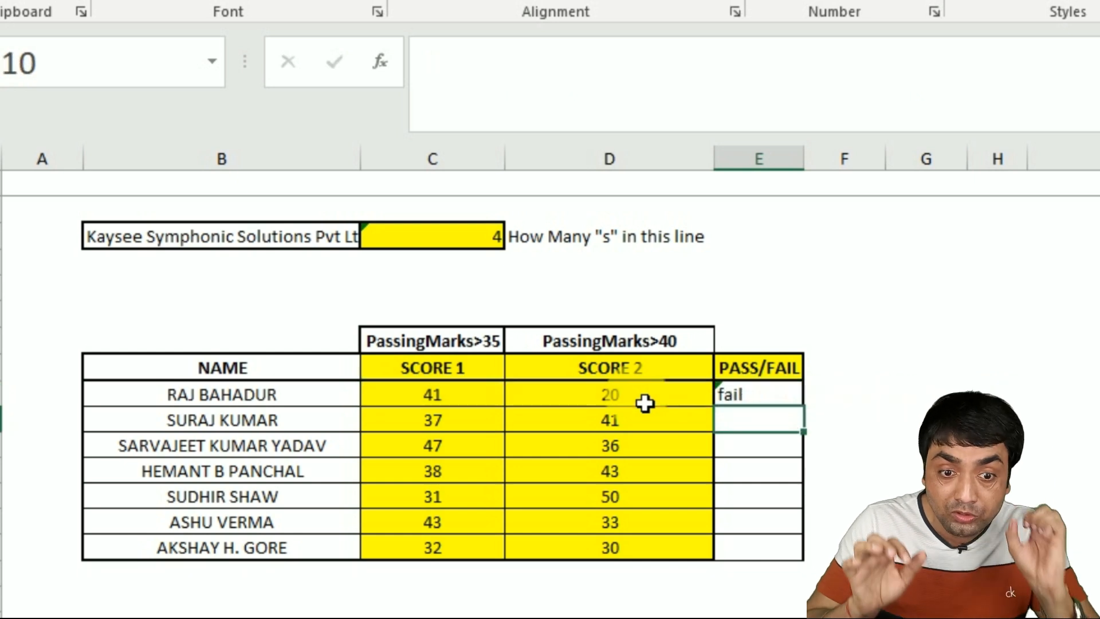
Fill the PASS/FAIL formula from E9 down through E15 for all remaining students.
{"action": "key", "text": "Up"}
{"action": "key", "text": "shift+Down"}
{"action": "key", "text": "shift+Down"}
{"action": "key", "text": "shift+Down"}
{"action": "key", "text": "shift+Down"}
{"action": "key", "text": "shift+Down"}
{"action": "key", "text": "shift+Down"}
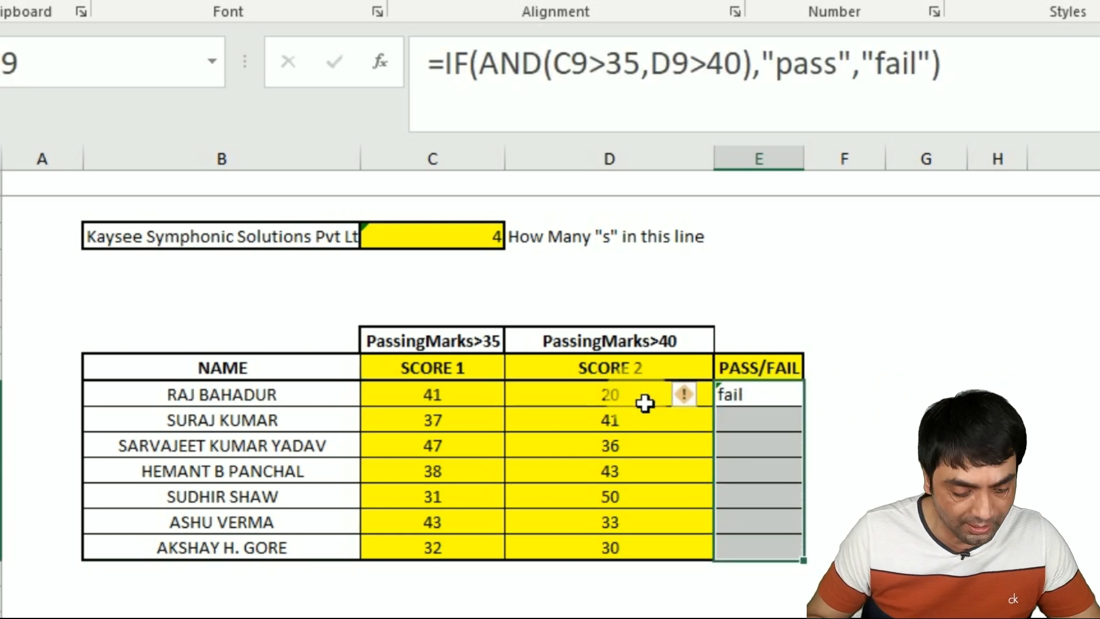
{"action": "key", "text": "ctrl+d"}
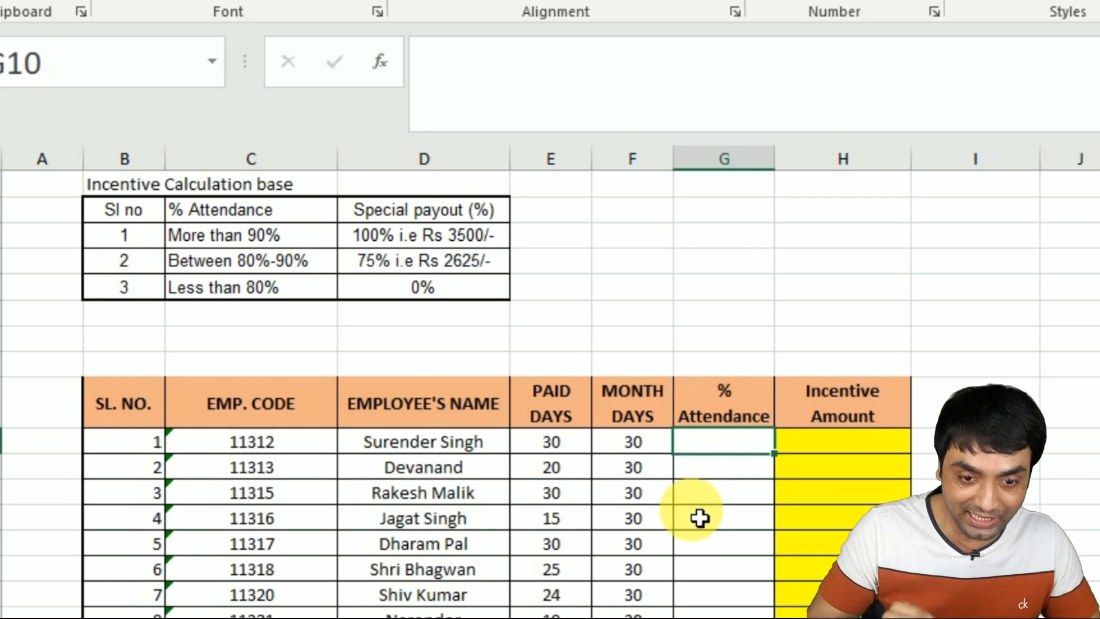
Enter =E10/F10*100% in cell G10 and fill it down the % Attendance column for all employees.
{"action": "type", "text": "="}
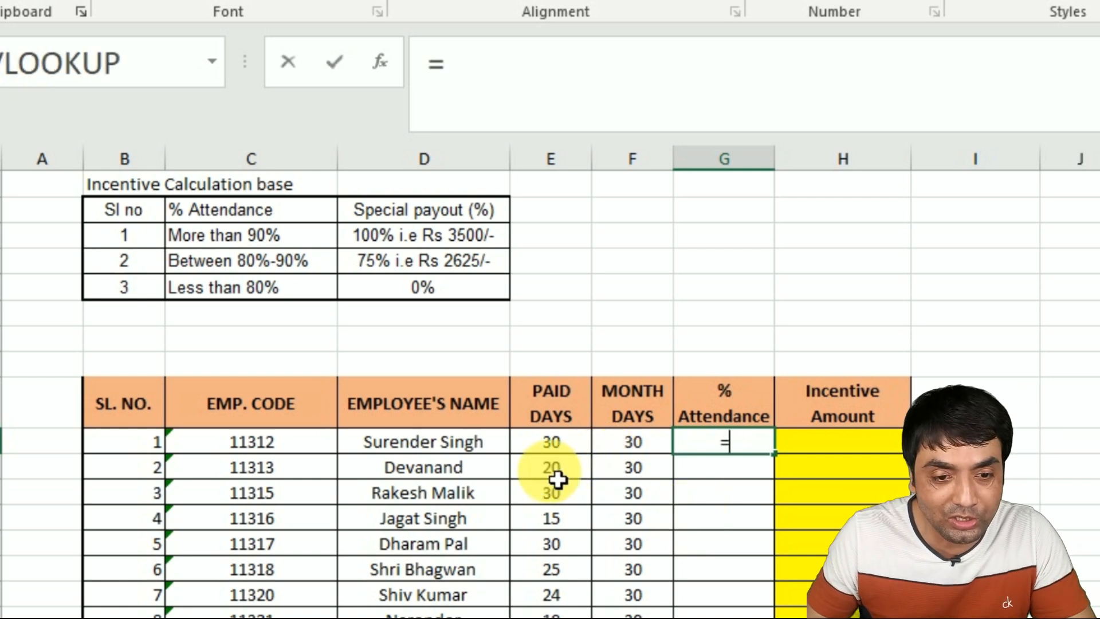
{"action": "left_click", "coordinate": [558, 450]}
{"action": "type", "text": "/"}
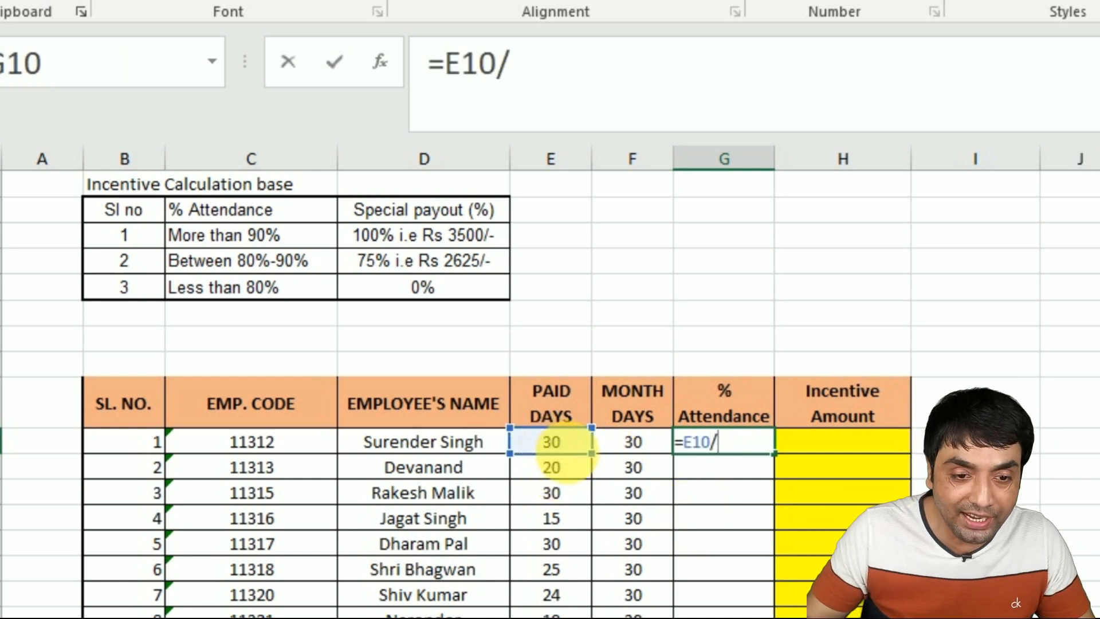
{"action": "left_click", "coordinate": [642, 459]}
{"action": "type", "text": "*100"}
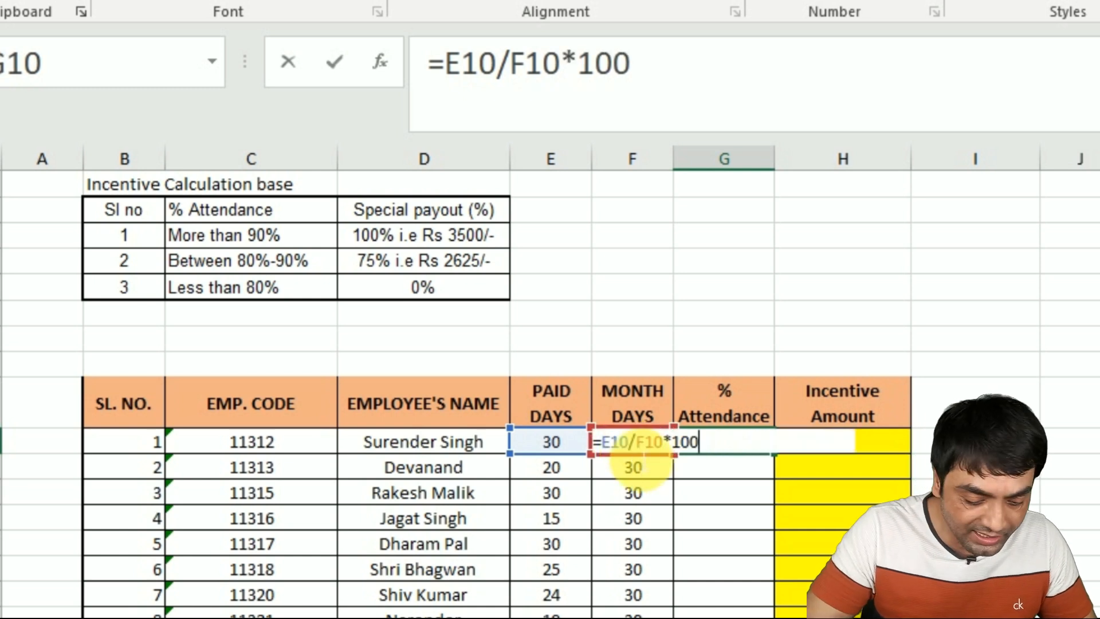
{"action": "type", "text": "%"}
{"action": "key", "text": "ctrl+Return"}
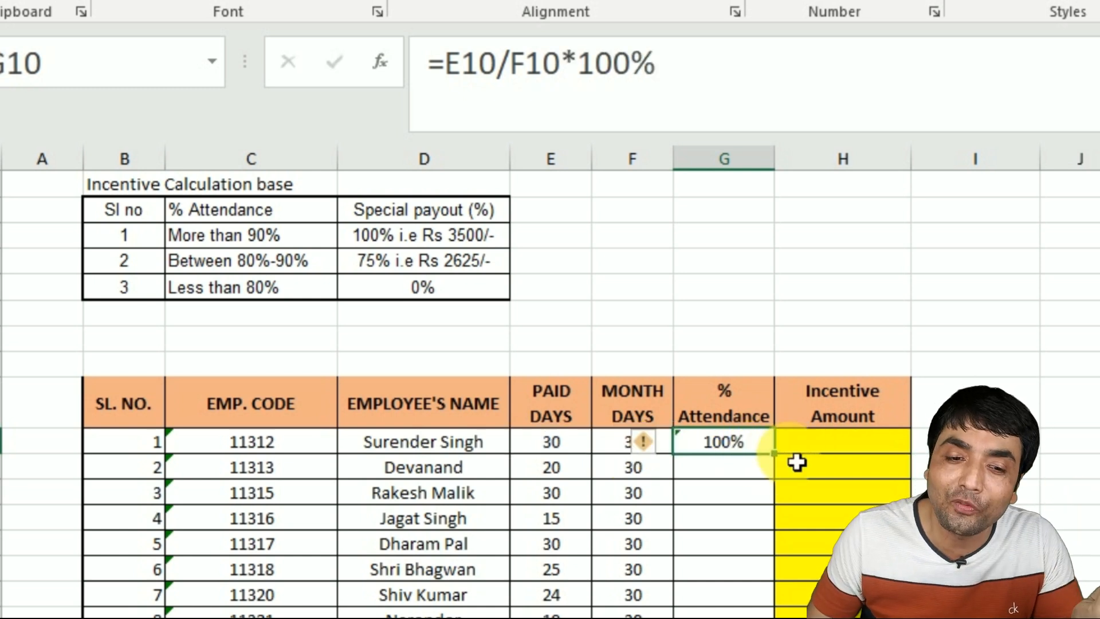
{"action": "double_click", "coordinate": [778, 457]}
Begin the Incentive Amount formula in cell H10 with =IF(G10>0.8,0,IF(AND(.
{"action": "left_click", "coordinate": [805, 447]}
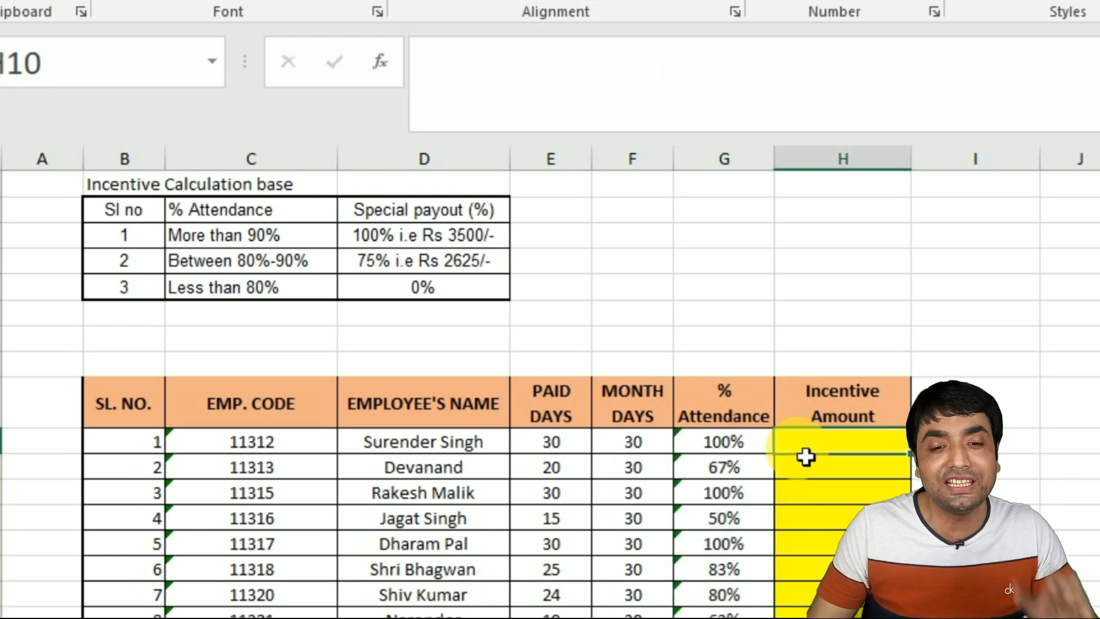
{"action": "type", "text": "=IF("}
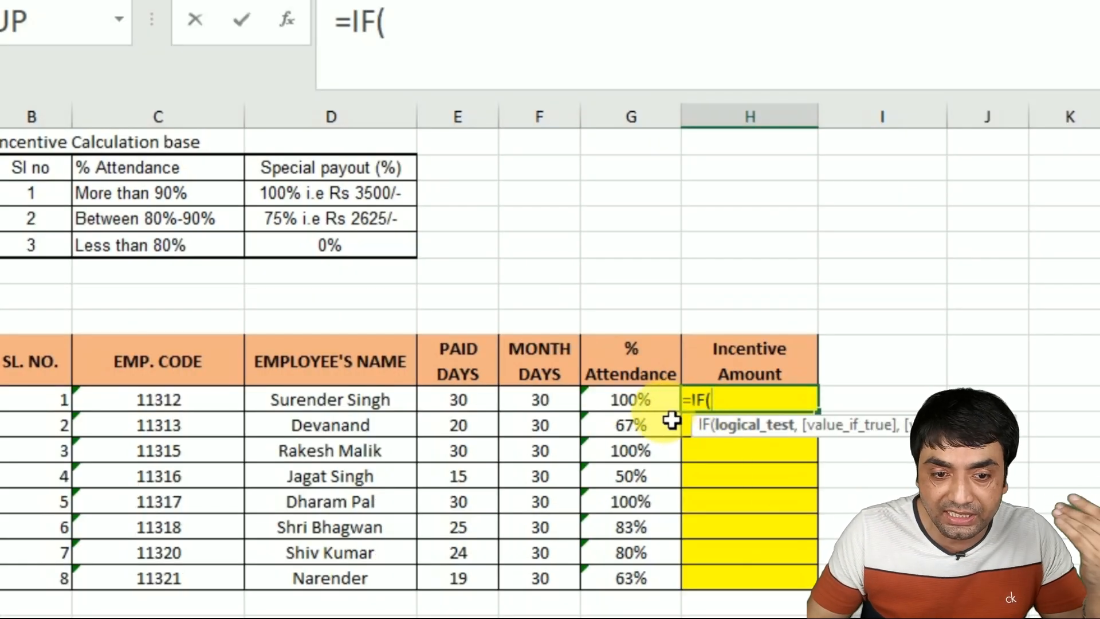
{"action": "left_click", "coordinate": [652, 411]}
{"action": "type", "text": ">0.8"}
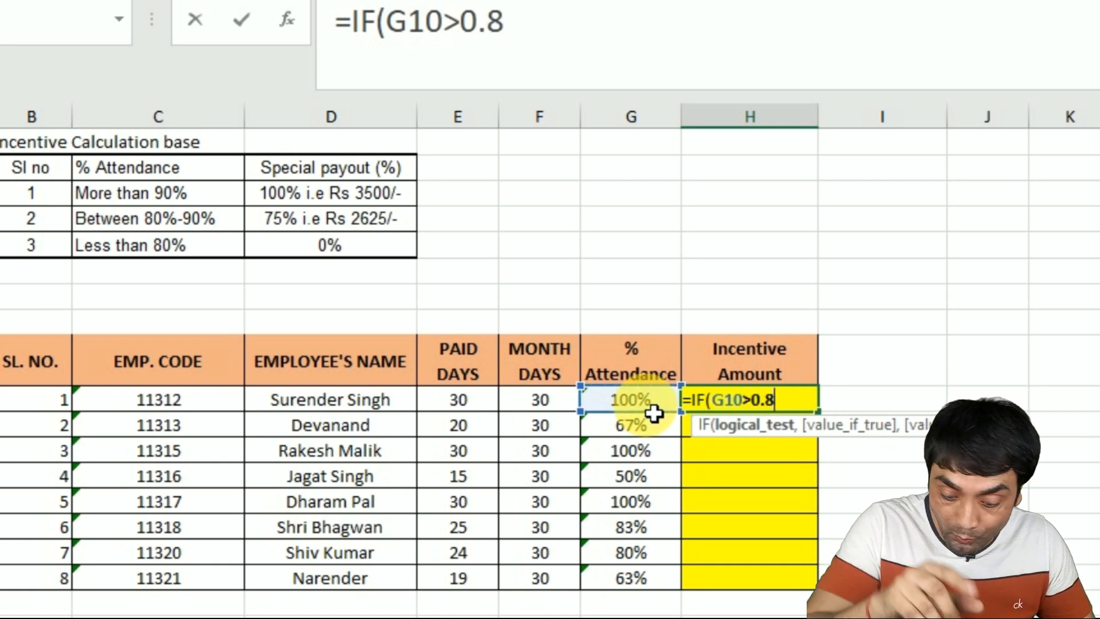
{"action": "type", "text": ",0,if"}
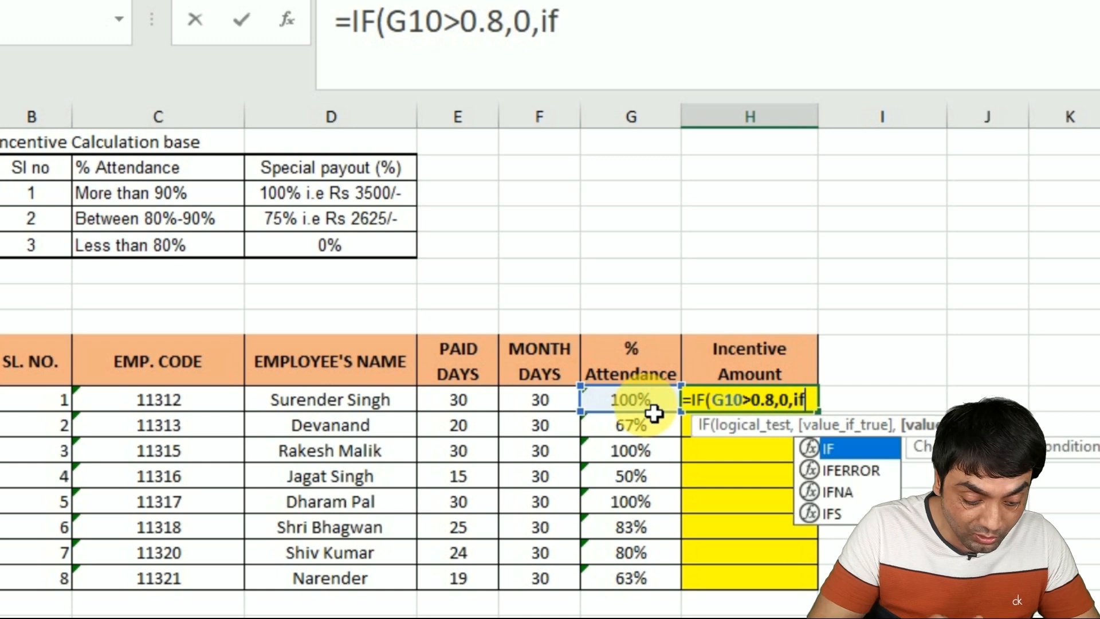
{"action": "key", "text": "Tab"}
{"action": "type", "text": "AND"}
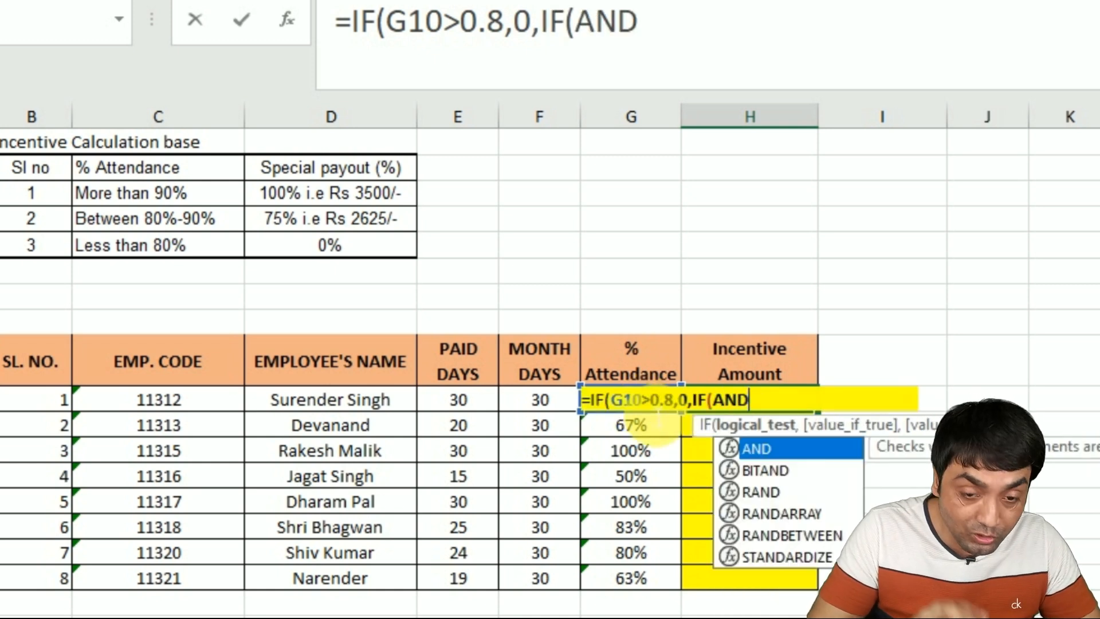
{"action": "key", "text": "Tab"}
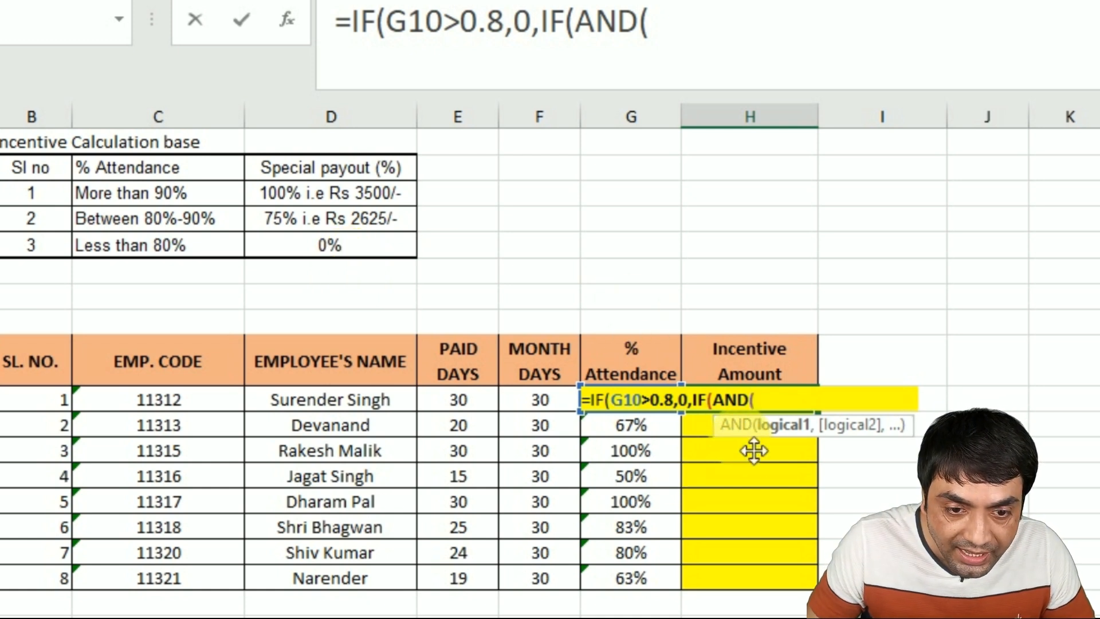
Continue the H10 formula with the AND conditions G10>0.8,G10<0.9 and close the AND function.
{"action": "left_click", "coordinate": [642, 452]}
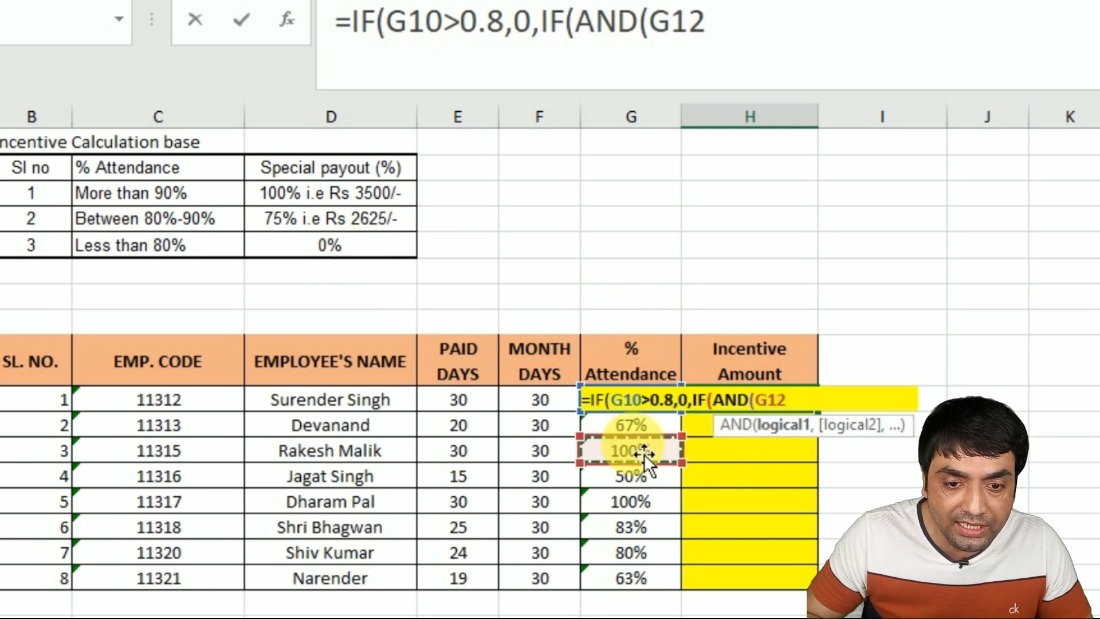
{"action": "key", "text": "Up"}
{"action": "key", "text": "Up"}
{"action": "type", "text": ">0.8,"}
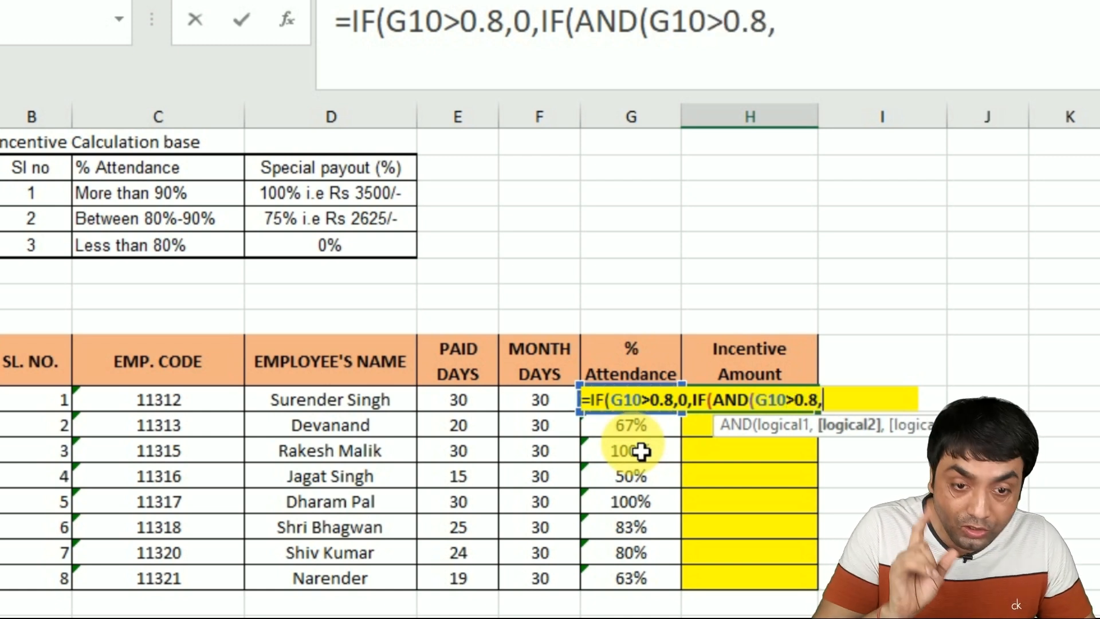
{"action": "left_click", "coordinate": [641, 451]}
{"action": "key", "text": "Up"}
{"action": "key", "text": "Up"}
{"action": "type", "text": "<"}
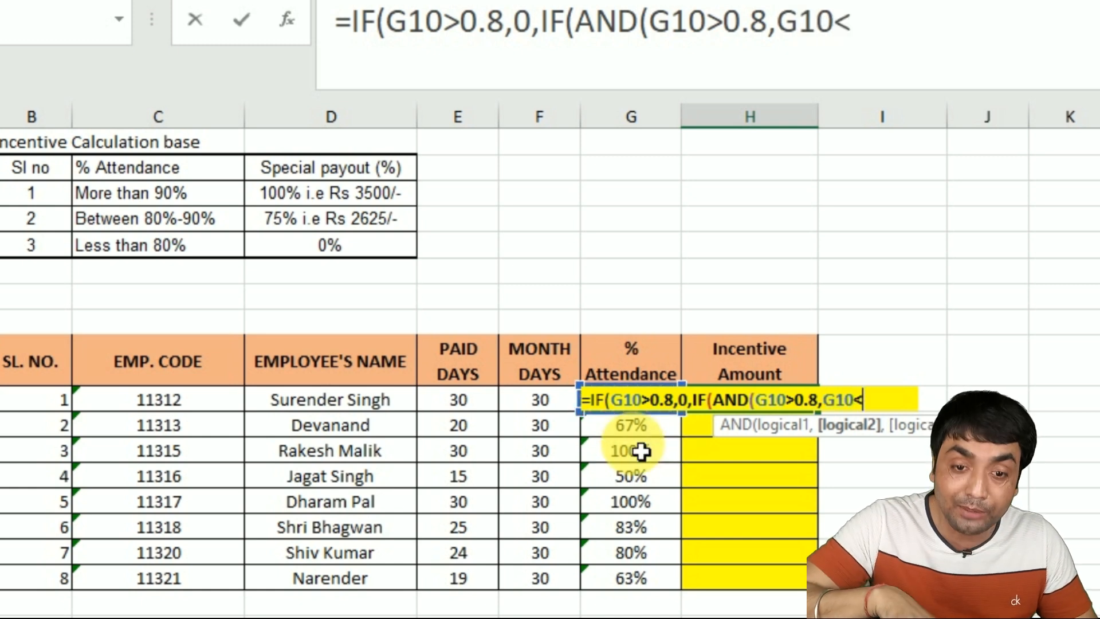
{"action": "type", "text": "0.9"}
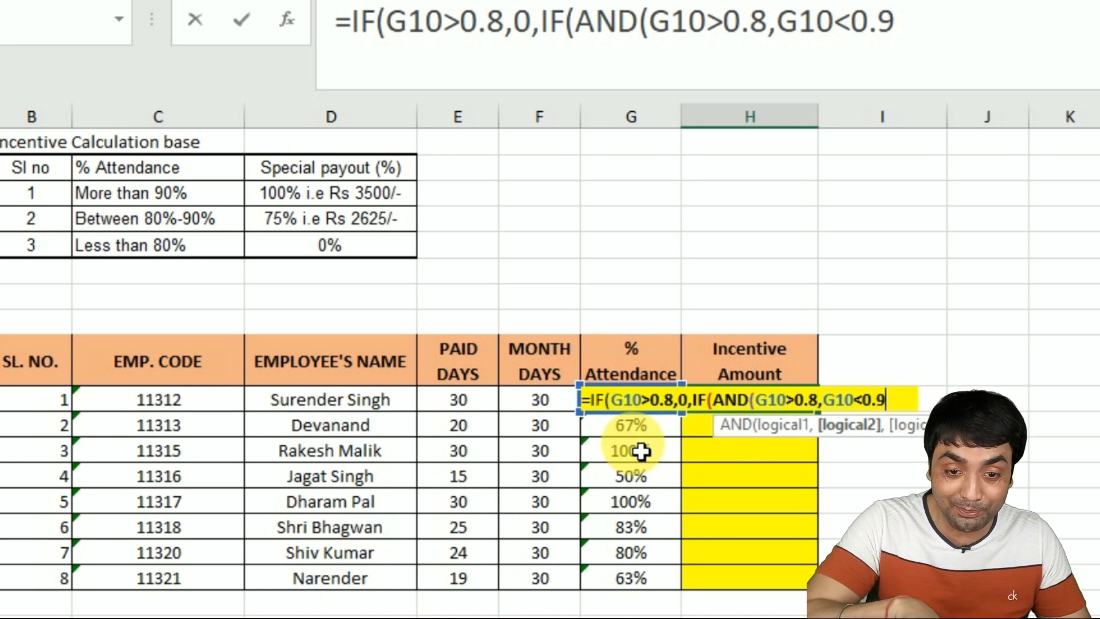
{"action": "type", "text": "),"}
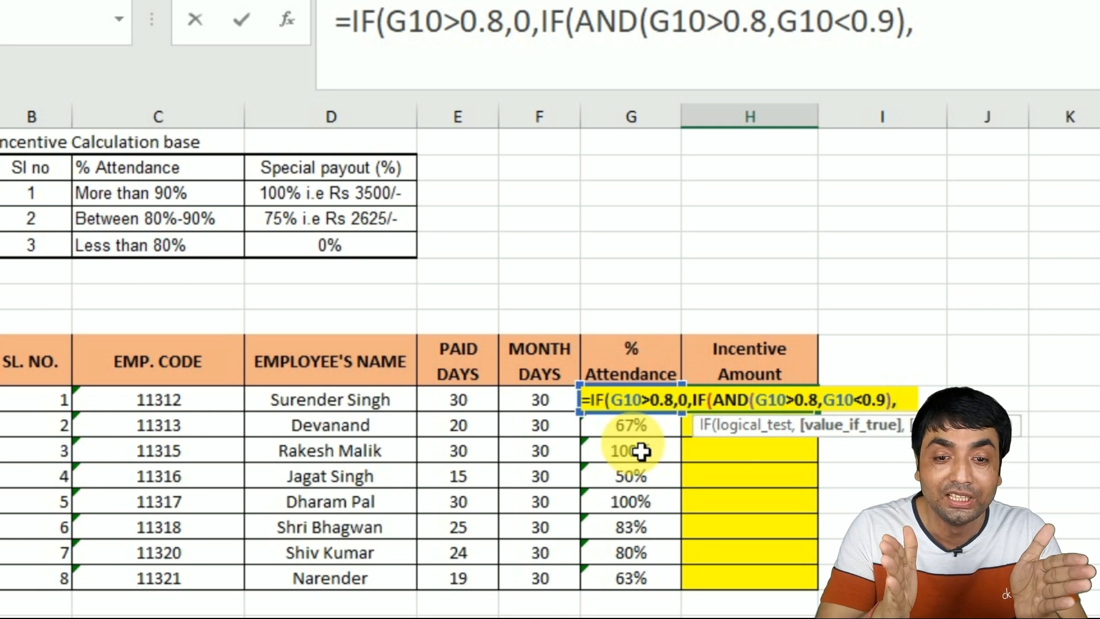
Complete the H10 formula with the payouts 2625,3500)) and fill it down the Incentive Amount column.
{"action": "type", "text": "2"}
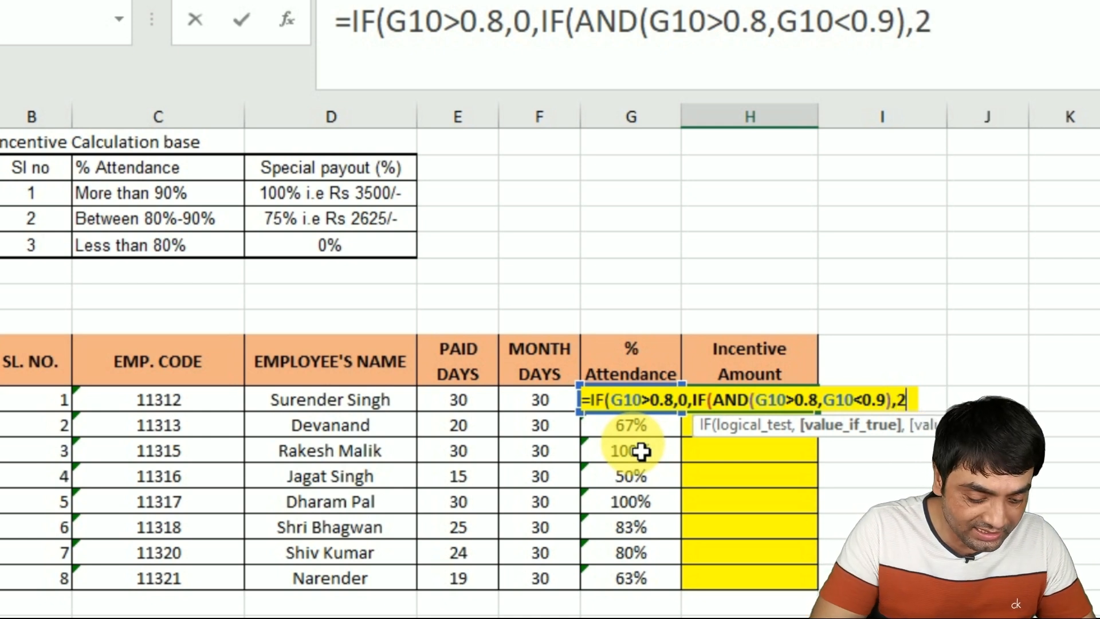
{"action": "type", "text": "625,"}
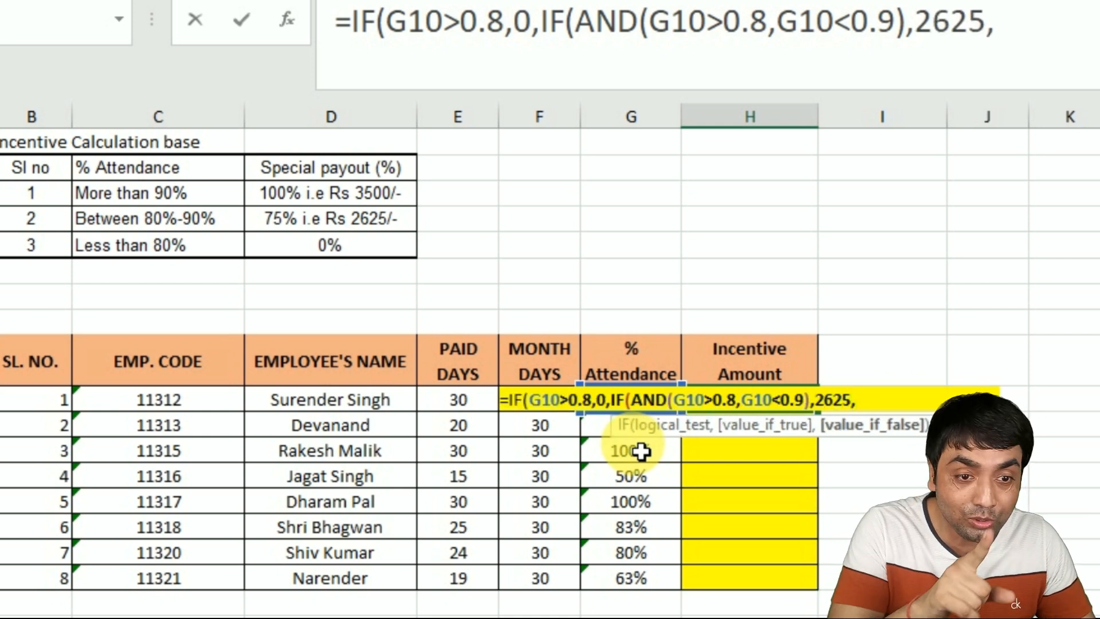
{"action": "type", "text": "3500))"}
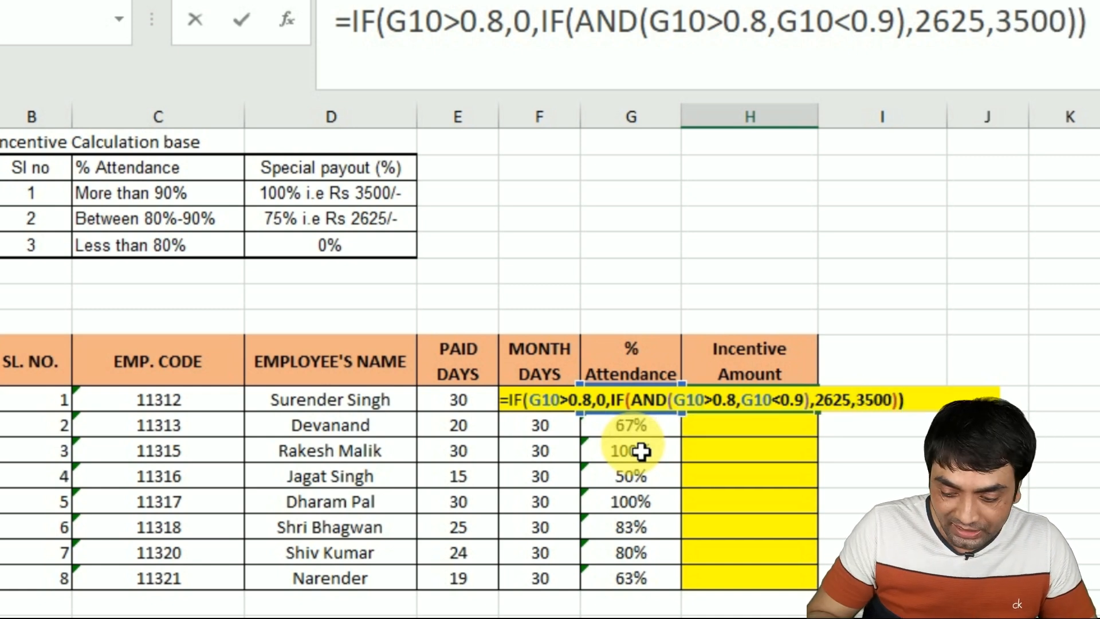
{"action": "key", "text": "Return"}
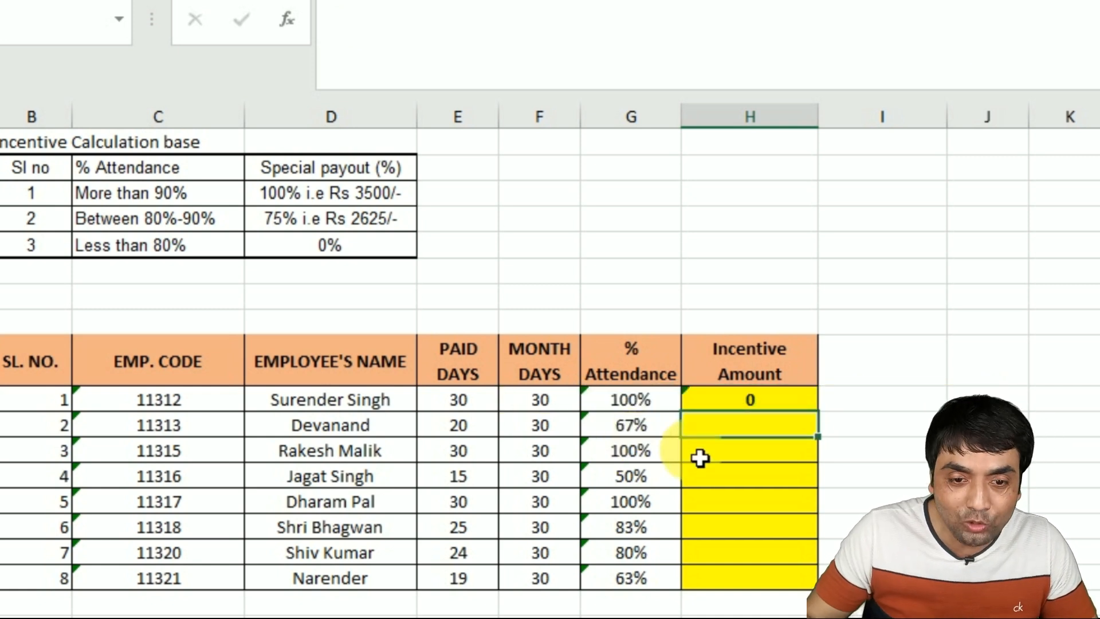
{"action": "left_click", "coordinate": [805, 410]}
{"action": "double_click", "coordinate": [817, 411]}
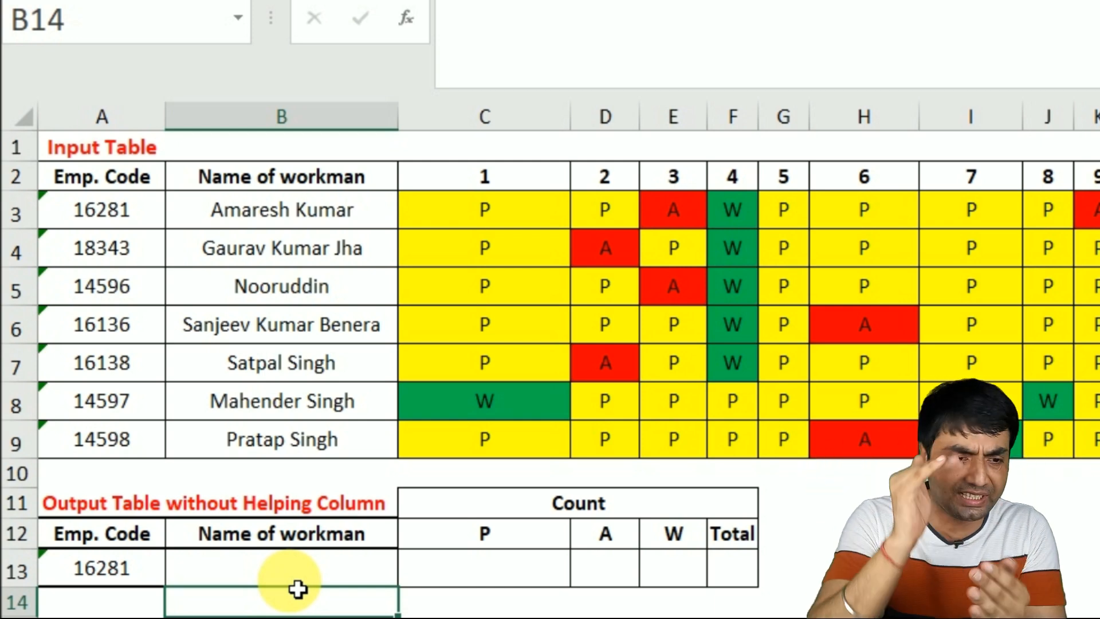
Enter =VLOOKUP(A13,$A$3:$B$9,2,0) in cell B13 to look up the workman's name from the employee code.
{"action": "left_click", "coordinate": [244, 569]}
{"action": "type", "text": "=VLOOKUP("}
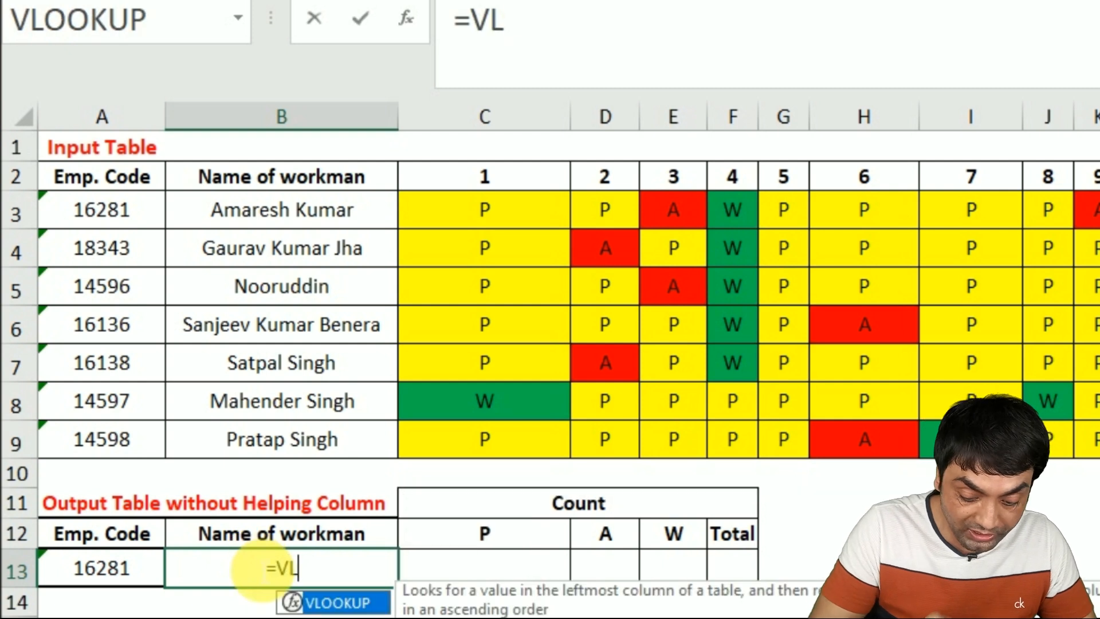
{"action": "left_click", "coordinate": [89, 564]}
{"action": "type", "text": ","}
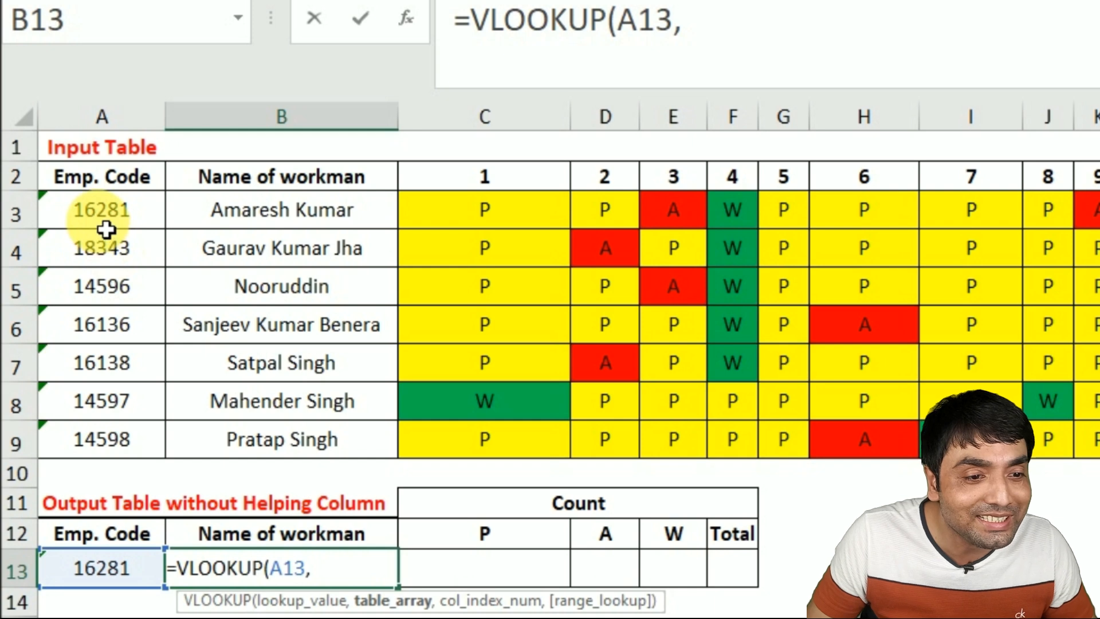
{"action": "left_click_drag", "start_coordinate": [106, 210], "coordinate": [335, 467]}
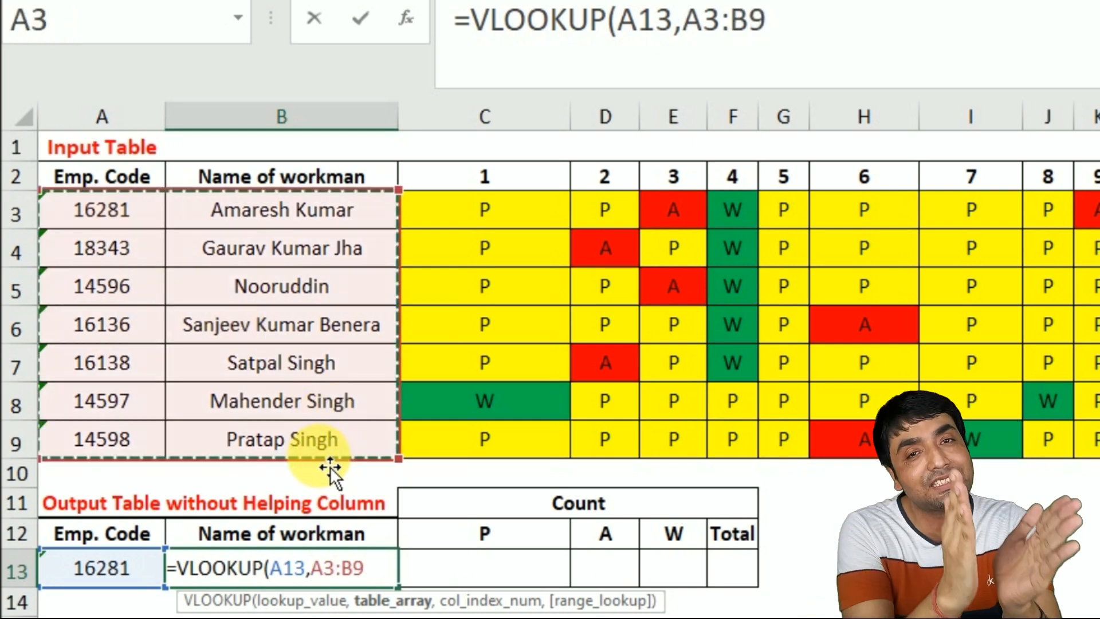
{"action": "key", "text": "F4"}
{"action": "type", "text": ",2"}
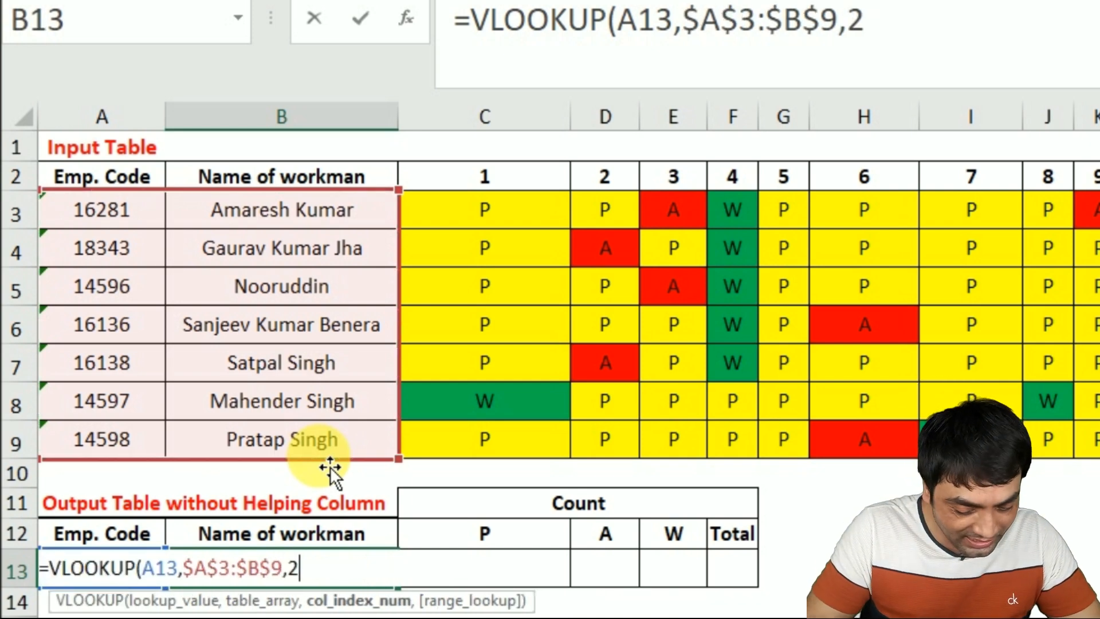
{"action": "type", "text": ",0"}
{"action": "key", "text": "Return"}
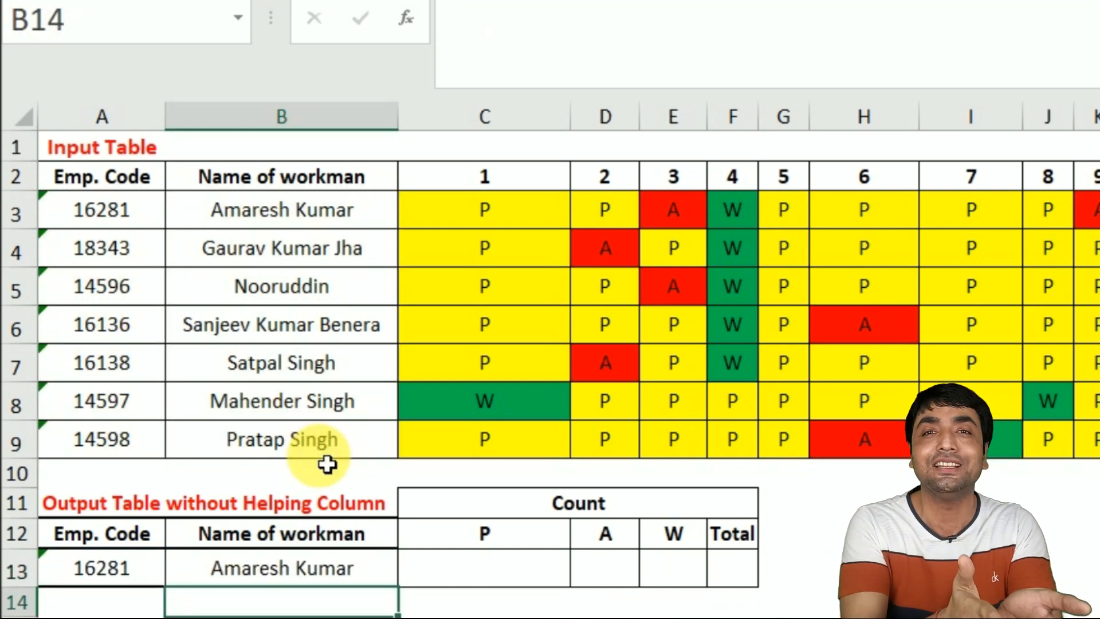
Begin the P count formula in cell C13 with =OFFSET(INDEX($A$3:$A$9, using the employee codes as an absolute range.
{"action": "key", "text": "Up"}
{"action": "key", "text": "Up"}
{"action": "key", "text": "Right"}
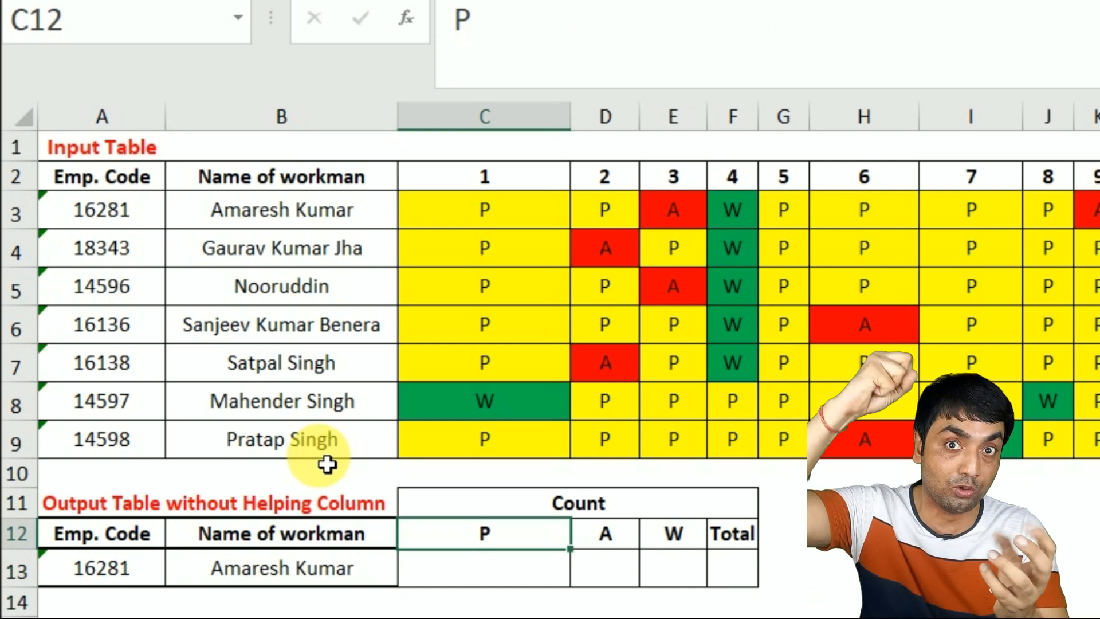
{"action": "key", "text": "Down"}
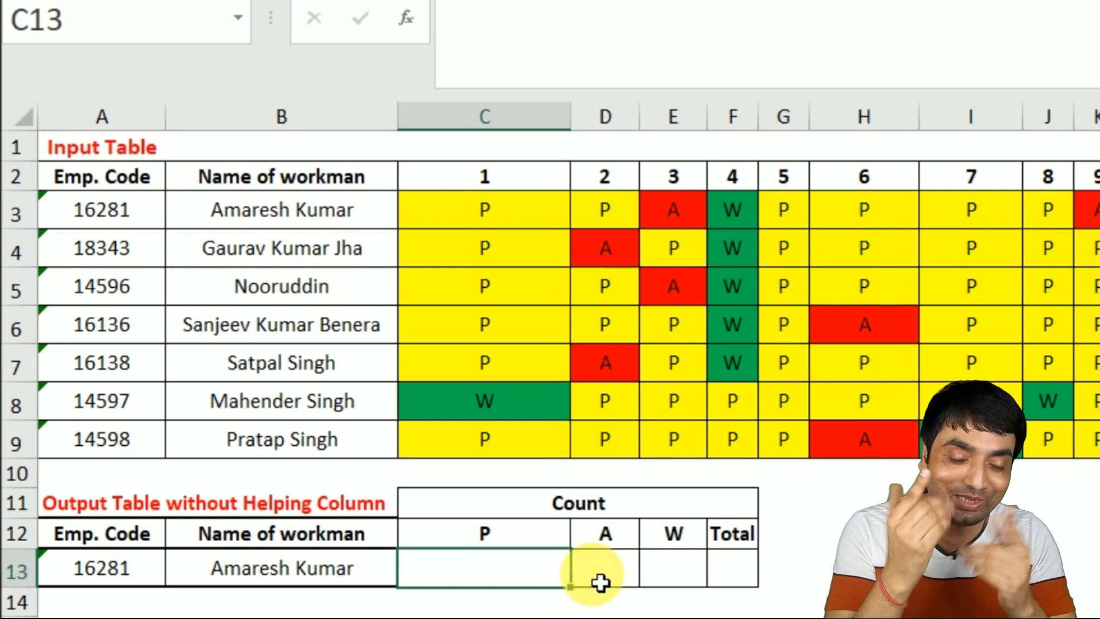
{"action": "type", "text": "="}
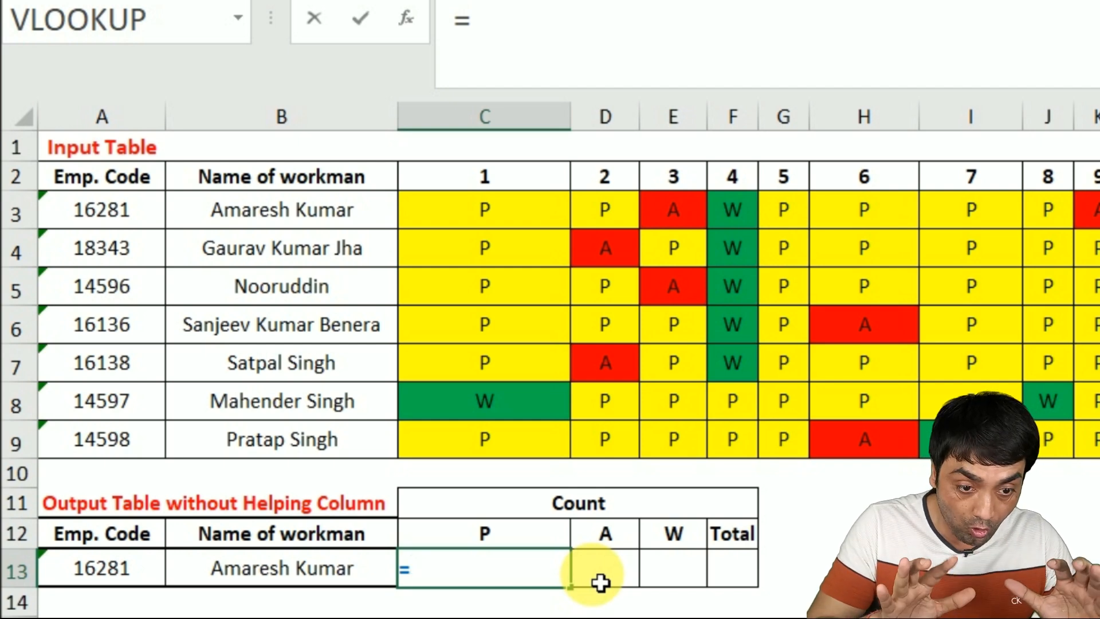
{"action": "type", "text": "OFFSET("}
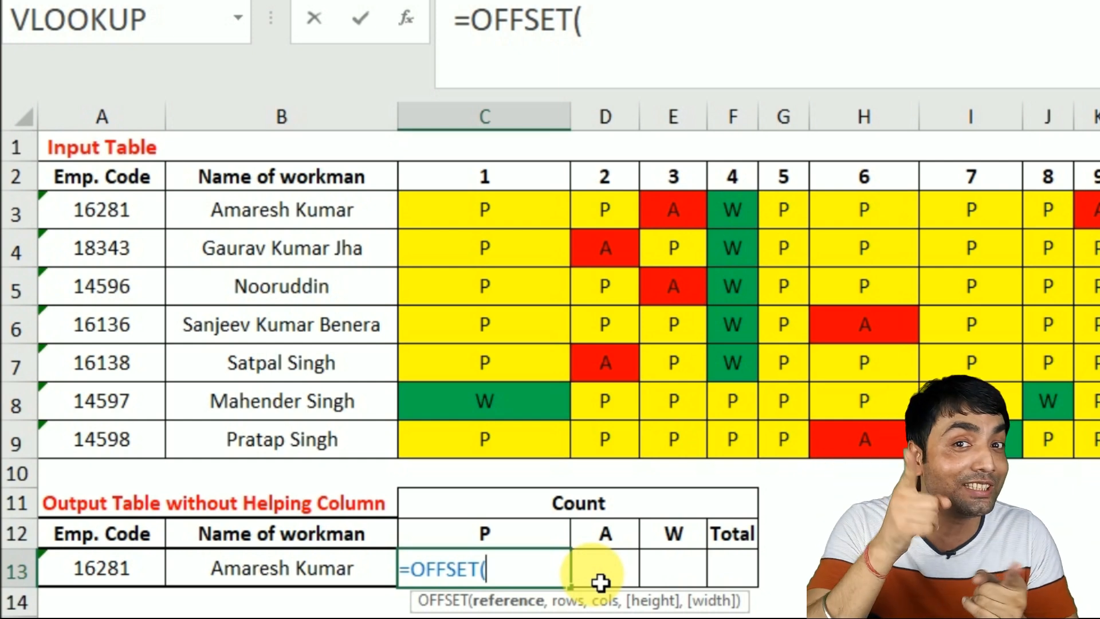
{"action": "type", "text": "INDEX("}
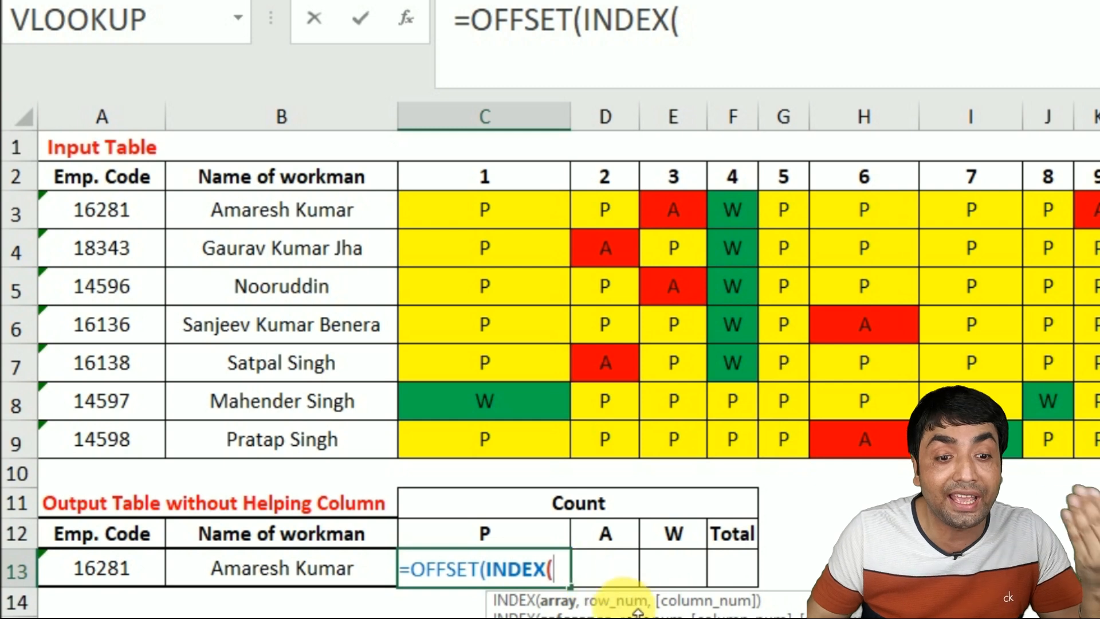
{"action": "left_click_drag", "start_coordinate": [81, 211], "coordinate": [79, 454]}
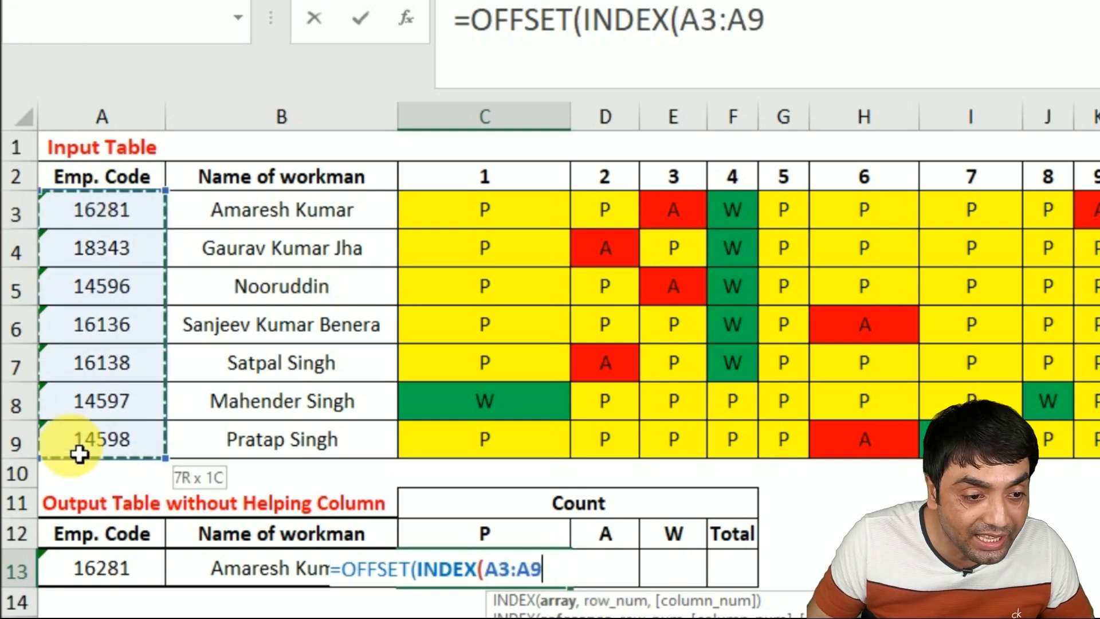
{"action": "key", "text": "F4"}
{"action": "type", "text": ","}
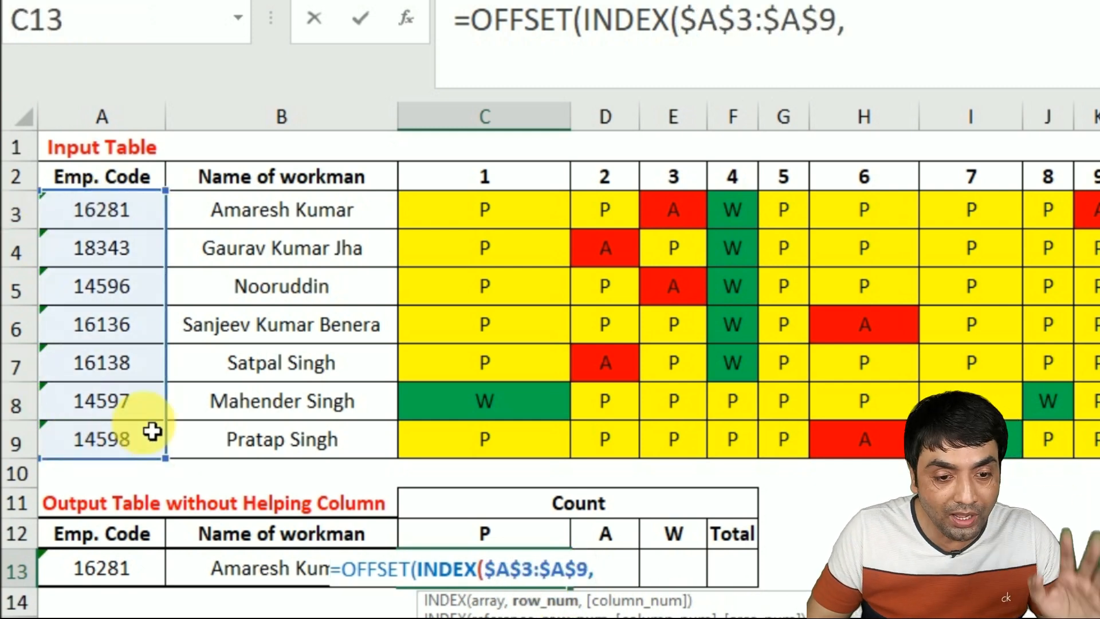
Continue the C13 formula with MATCH($A$13, using the output table's employee code as an absolute lookup value.
{"action": "type", "text": "MATCH("}
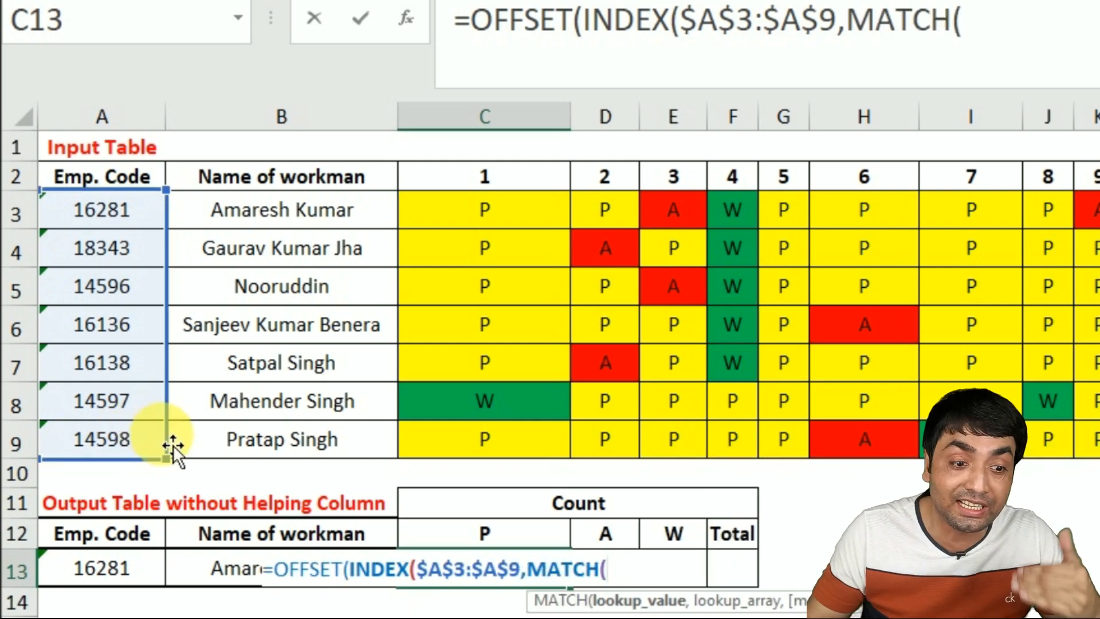
{"action": "scroll", "coordinate": [183, 458], "scroll_direction": "down", "scroll_amount": 1}
{"action": "left_click", "coordinate": [132, 473]}
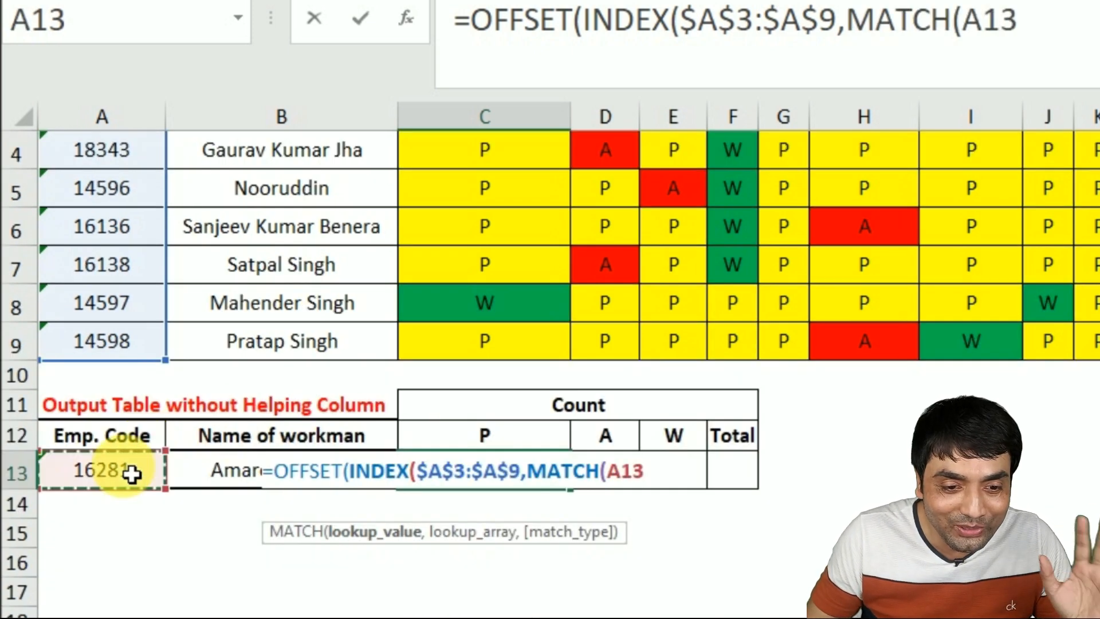
{"action": "key", "text": "F4"}
{"action": "type", "text": ","}
{"action": "scroll", "coordinate": [148, 361], "scroll_direction": "up", "scroll_amount": 1}
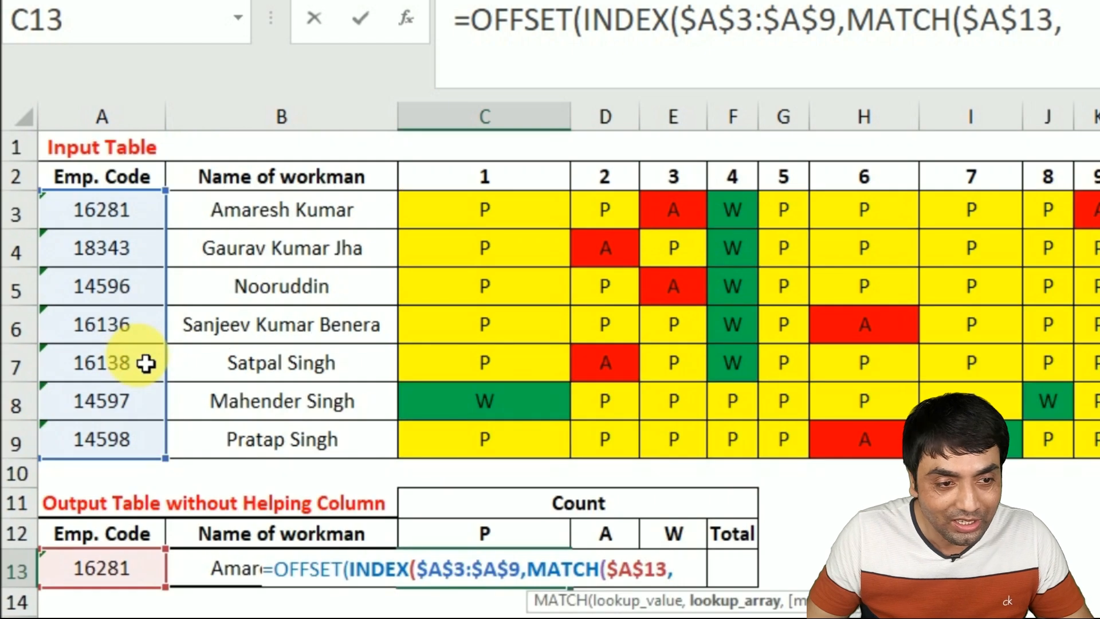
Complete the MATCH with the absolute range $A$3:$A$9 and exact match 0, closing both MATCH and INDEX.
{"action": "left_click", "coordinate": [112, 214]}
{"action": "key", "text": "ctrl+shift+Down"}
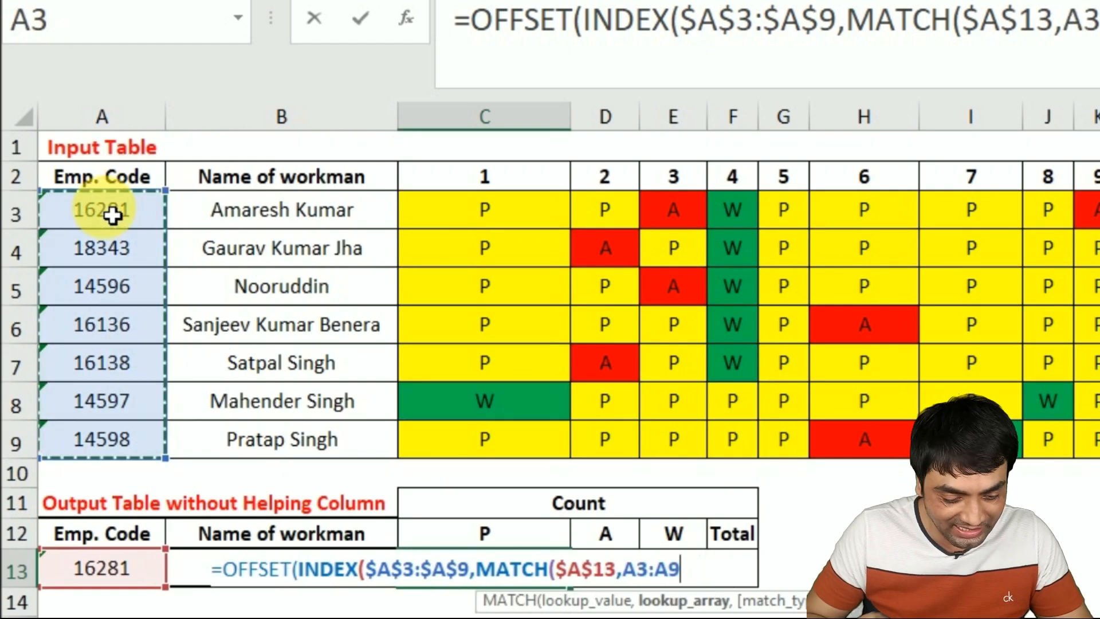
{"action": "key", "text": "F4"}
{"action": "type", "text": ","}
{"action": "scroll", "coordinate": [403, 443], "scroll_direction": "down", "scroll_amount": 1}
{"action": "type", "text": "0"}
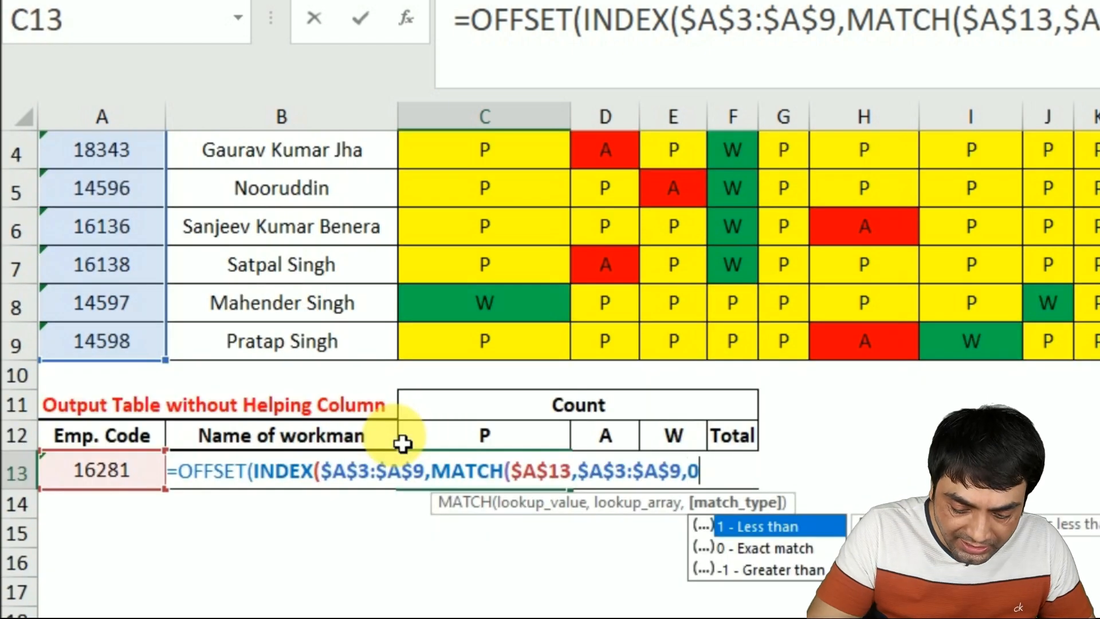
{"action": "type", "text": ")"}
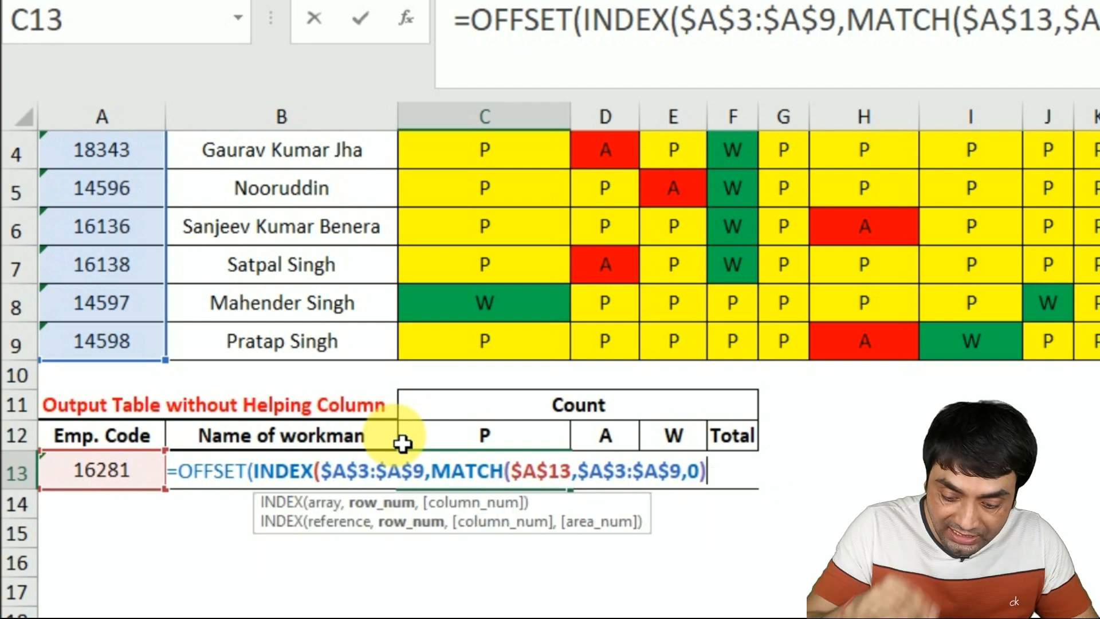
{"action": "type", "text": ")"}
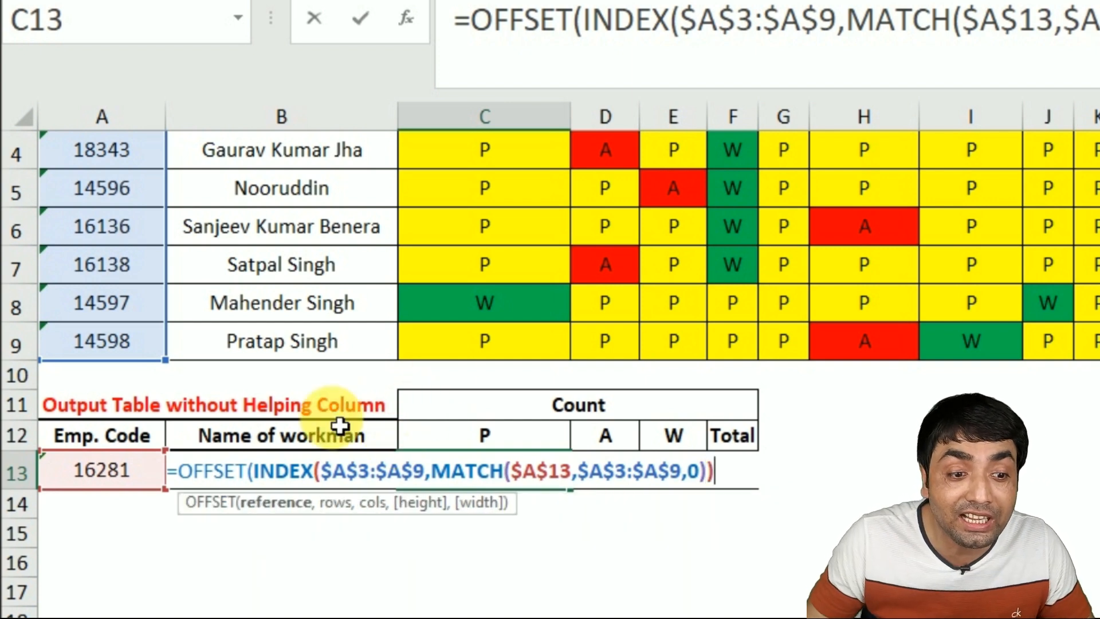
Evaluate the INDEX and MATCH part of the C13 formula in place and restore its formula text.
{"action": "left_click_drag", "start_coordinate": [253, 479], "coordinate": [749, 478]}
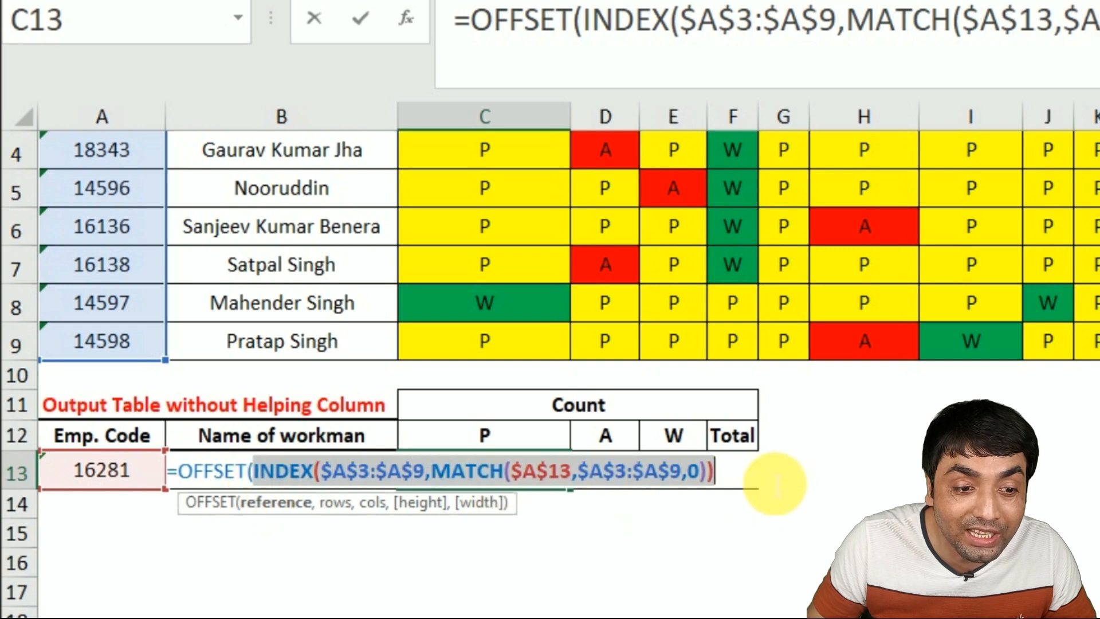
{"action": "key", "text": "F9"}
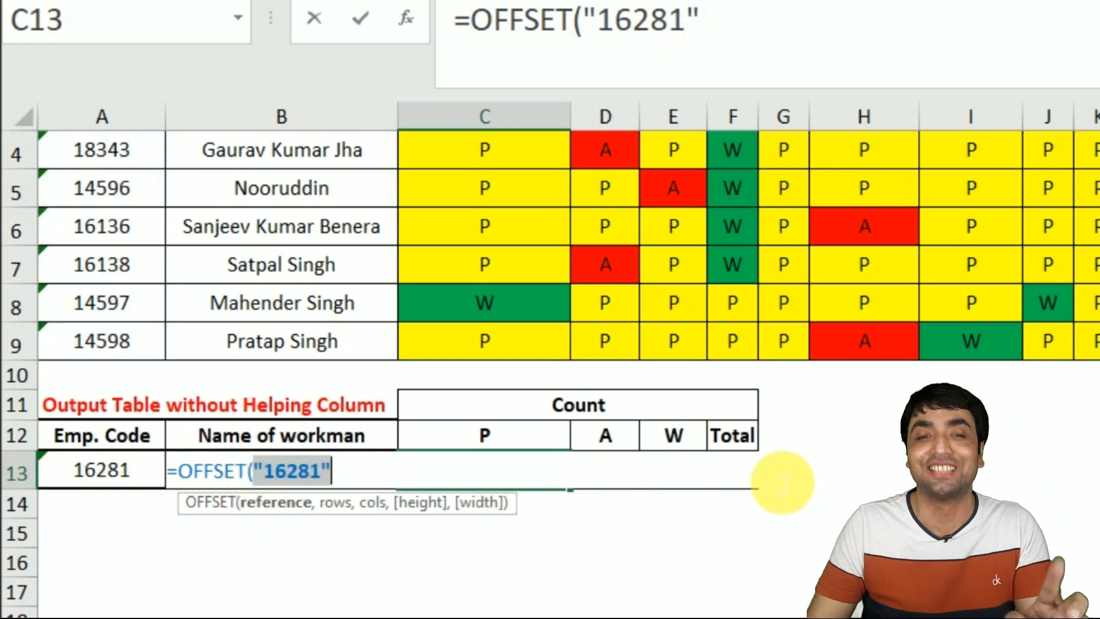
{"action": "key", "text": "ctrl+z"}
Complete the OFFSET arguments in C13 with 0 rows, 2 columns, height 1 and width 31, and close the function.
{"action": "type", "text": ",MATCH($A$13,$A$3:$A$9,0)),0,"}
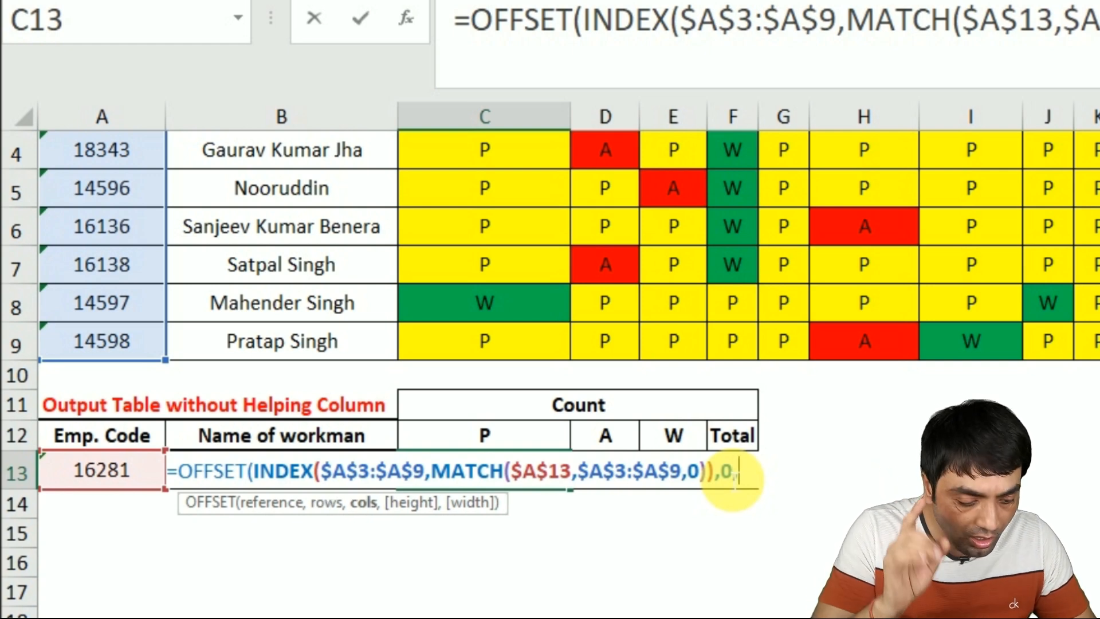
{"action": "type", "text": "2"}
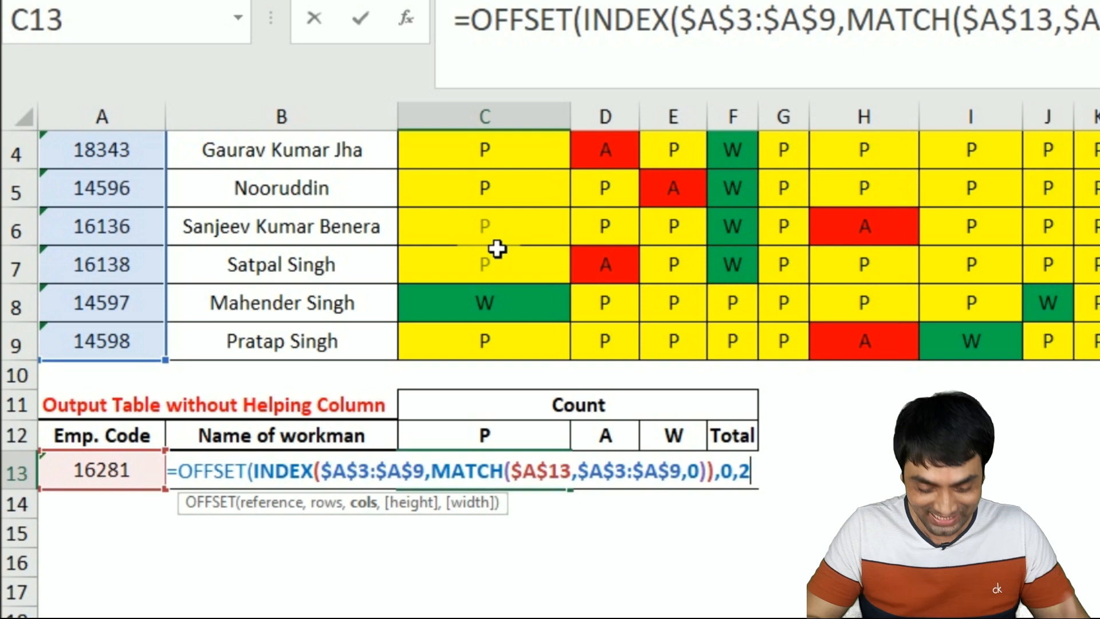
{"action": "type", "text": ","}
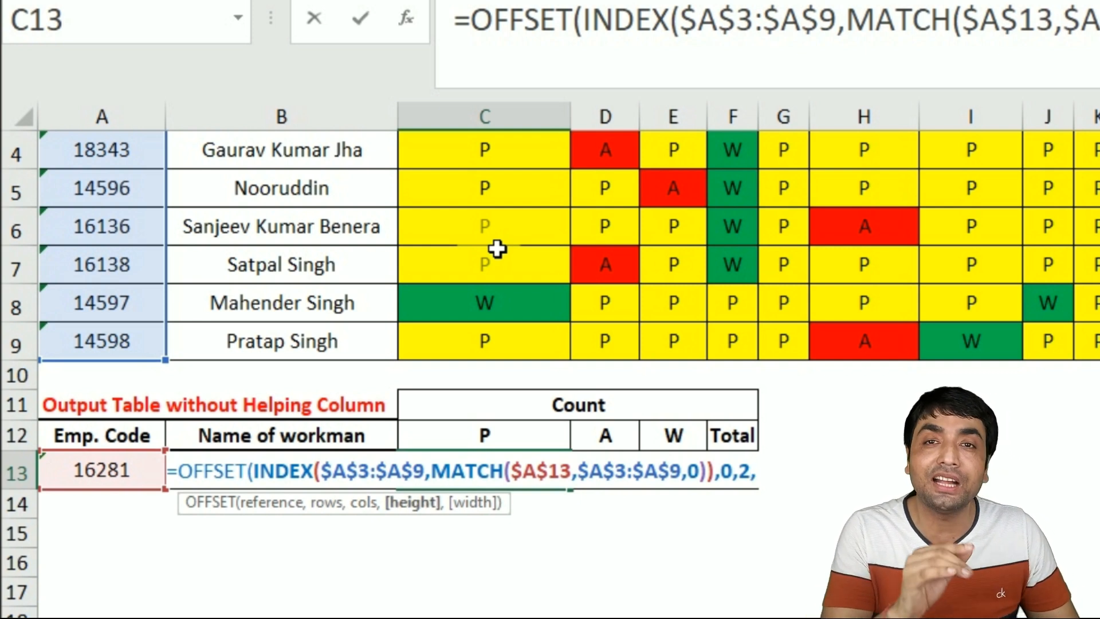
{"action": "type", "text": "1"}
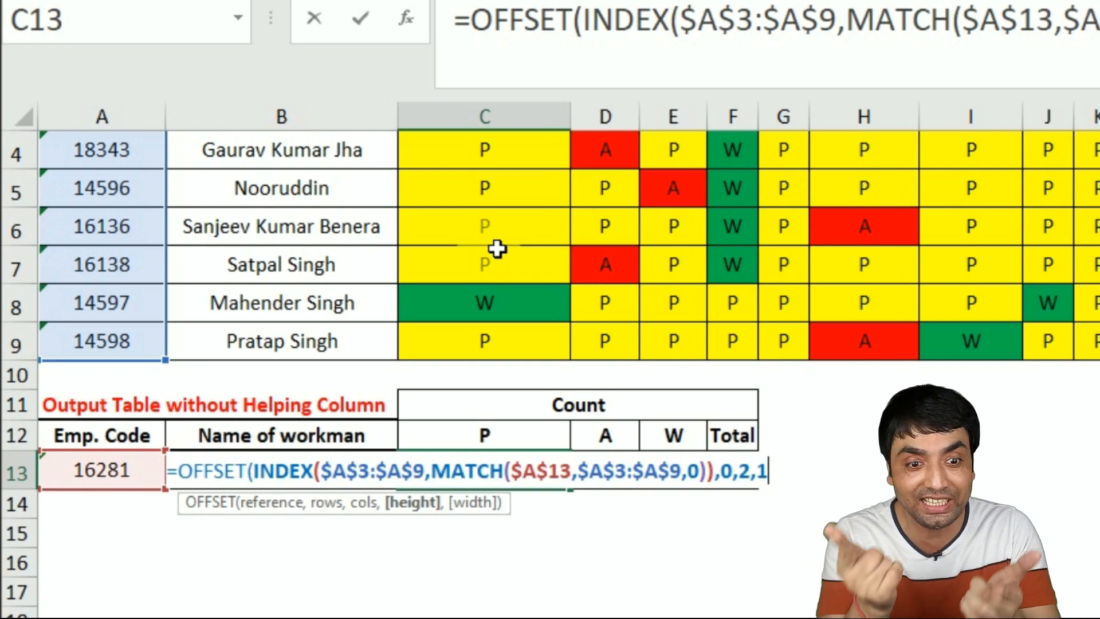
{"action": "type", "text": ",2"}
{"action": "key", "text": "BackSpace"}
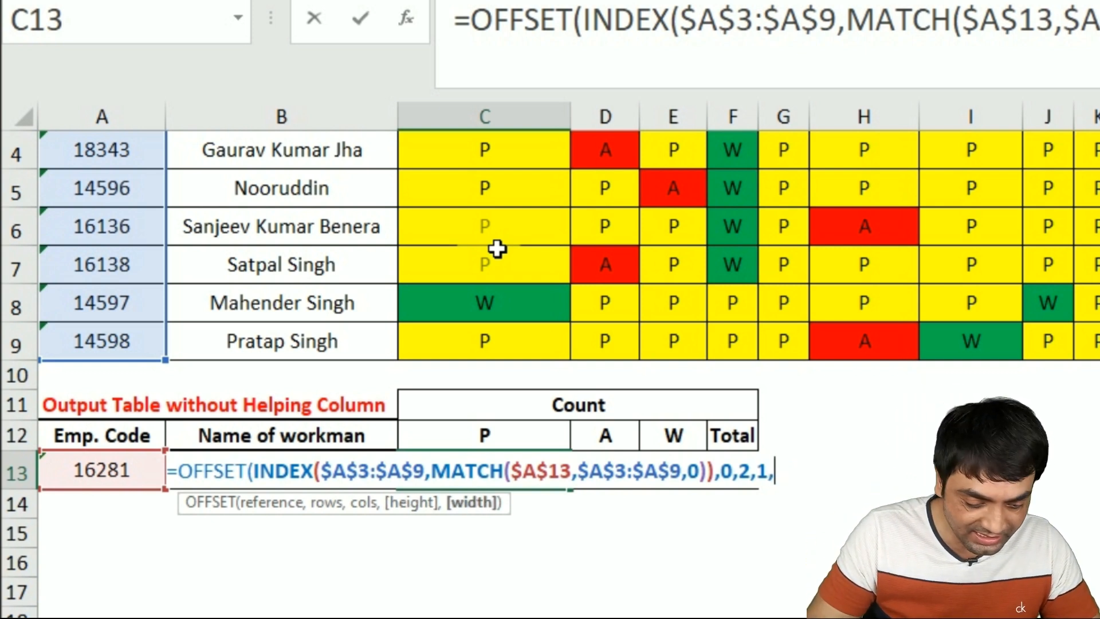
{"action": "type", "text": "31)"}
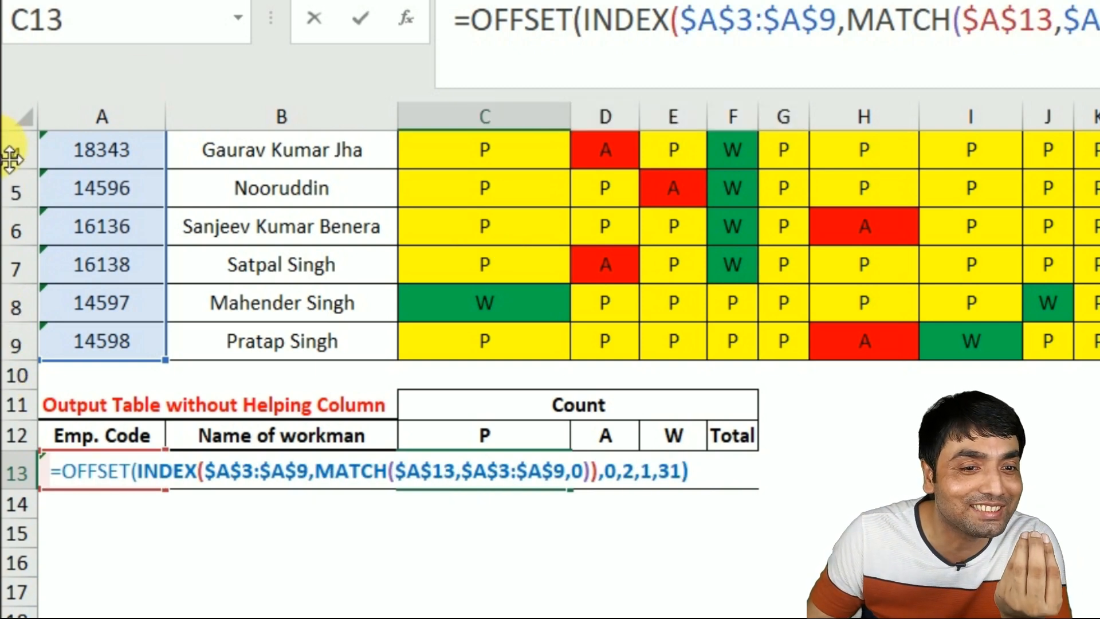
Wrap the OFFSET in COUNTIFS with the P header cell C12 as the criterion and enter the C13 formula.
{"action": "left_click", "coordinate": [477, 27]}
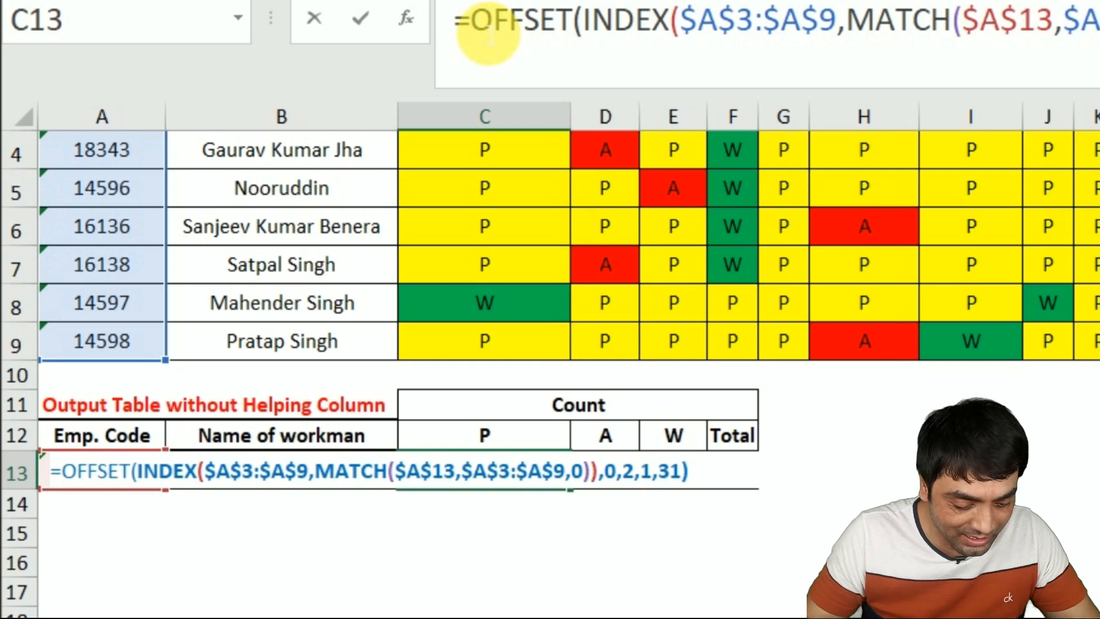
{"action": "type", "text": "COUNTIFS("}
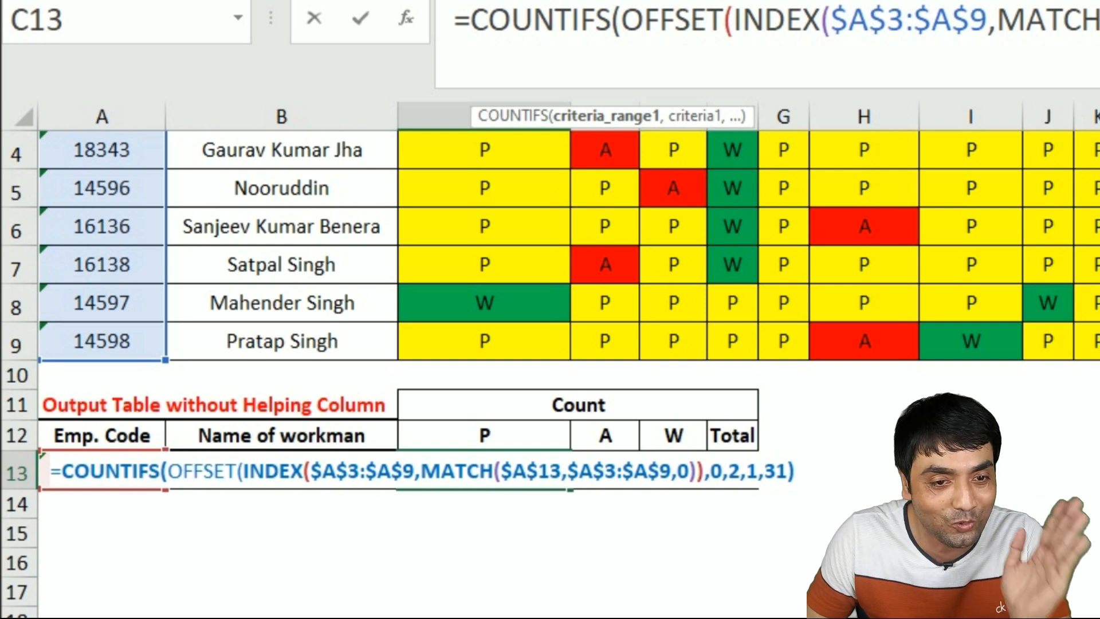
{"action": "type", "text": ","}
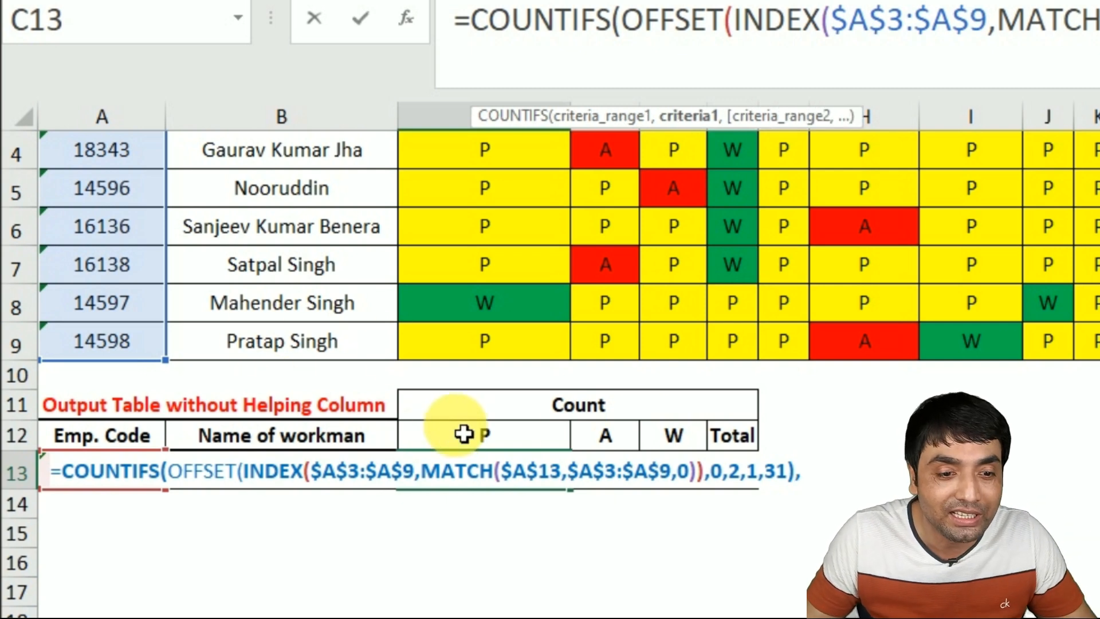
{"action": "left_click", "coordinate": [463, 434]}
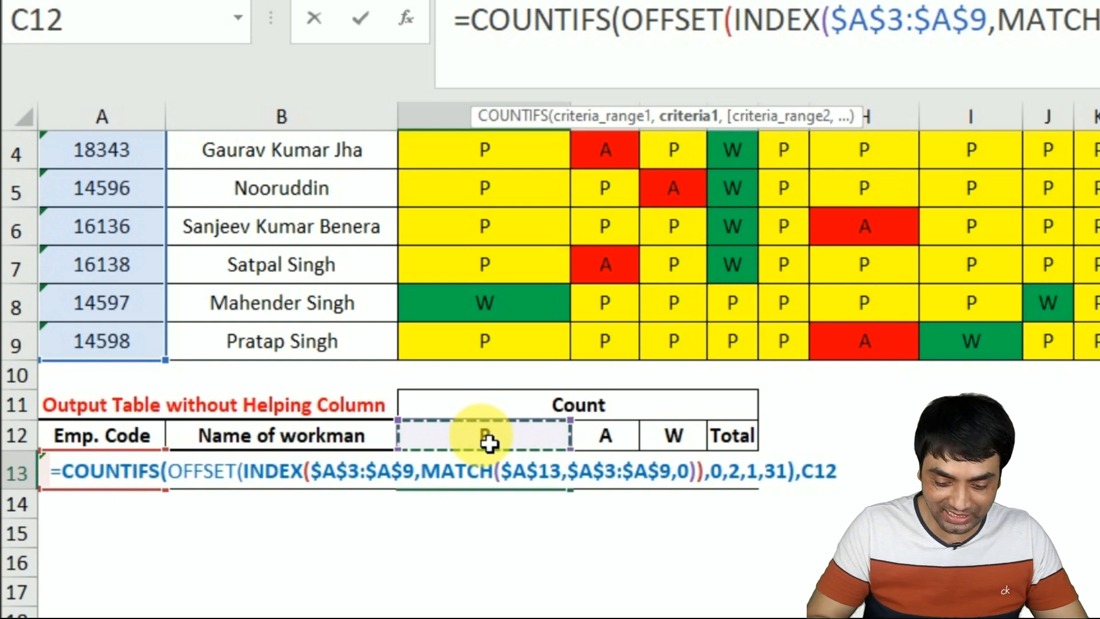
{"action": "type", "text": ")"}
{"action": "key", "text": "Return"}
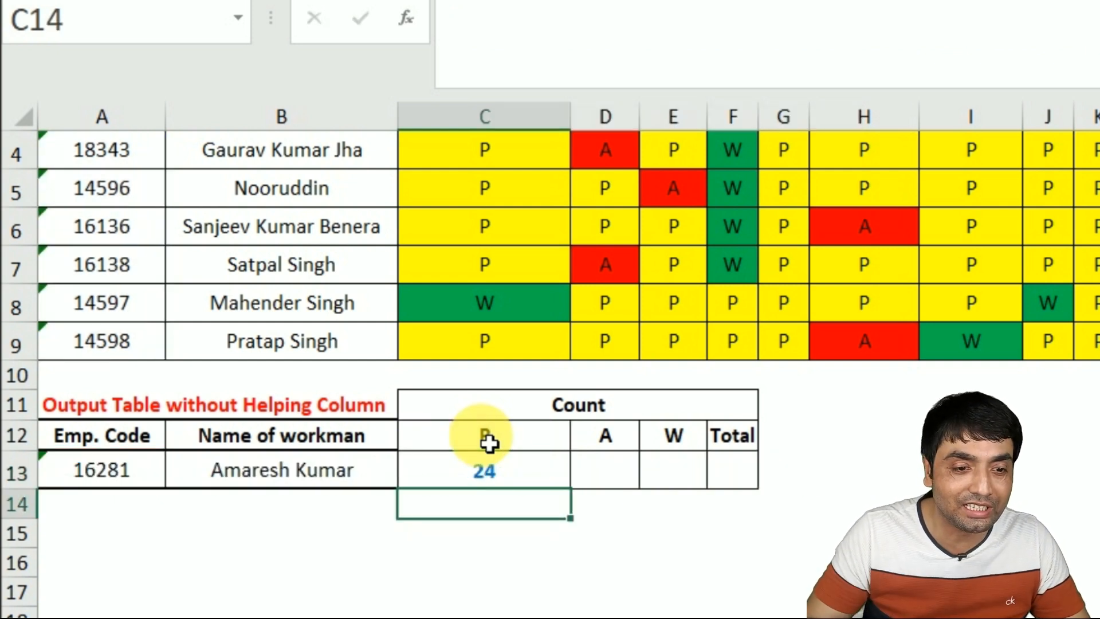
Fill the C13 count formula across to the A and W columns and sum the counts in Total cell F13.
{"action": "key", "text": "Up"}
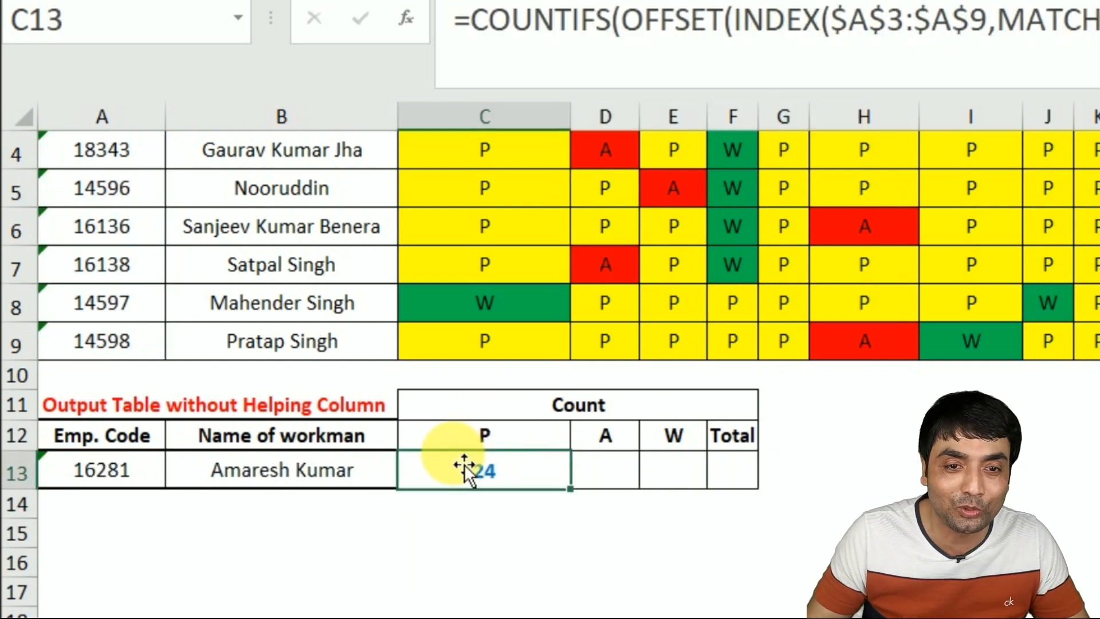
{"action": "key", "text": "shift+Right"}
{"action": "key", "text": "shift+Right"}
{"action": "key", "text": "ctrl+r"}
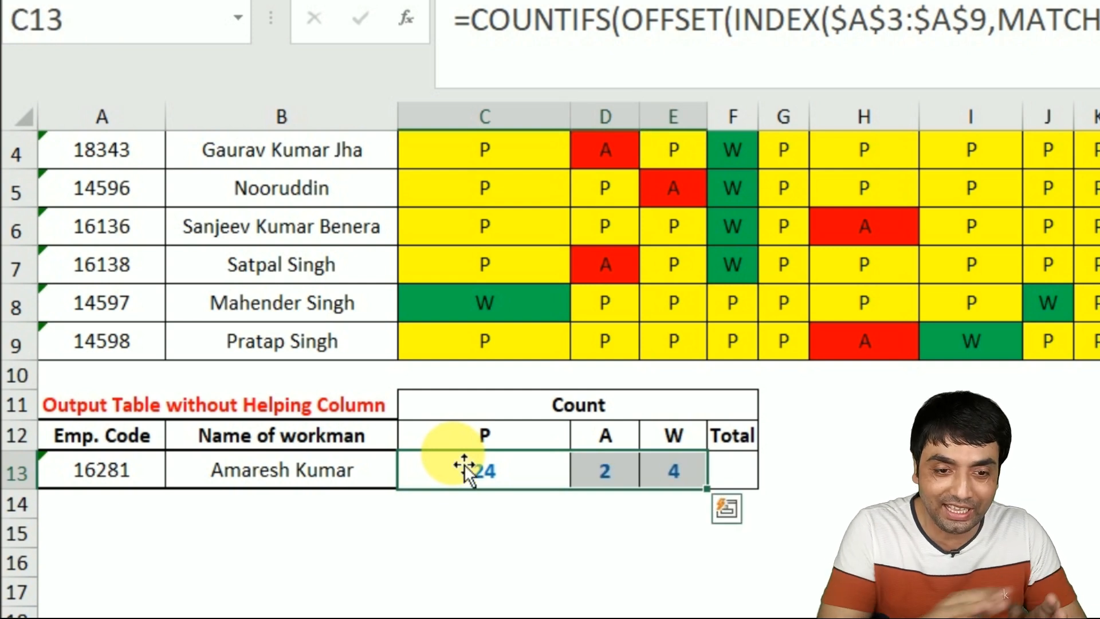
{"action": "left_click", "coordinate": [725, 484]}
{"action": "key", "text": "alt+equal"}
{"action": "key", "text": "Return"}
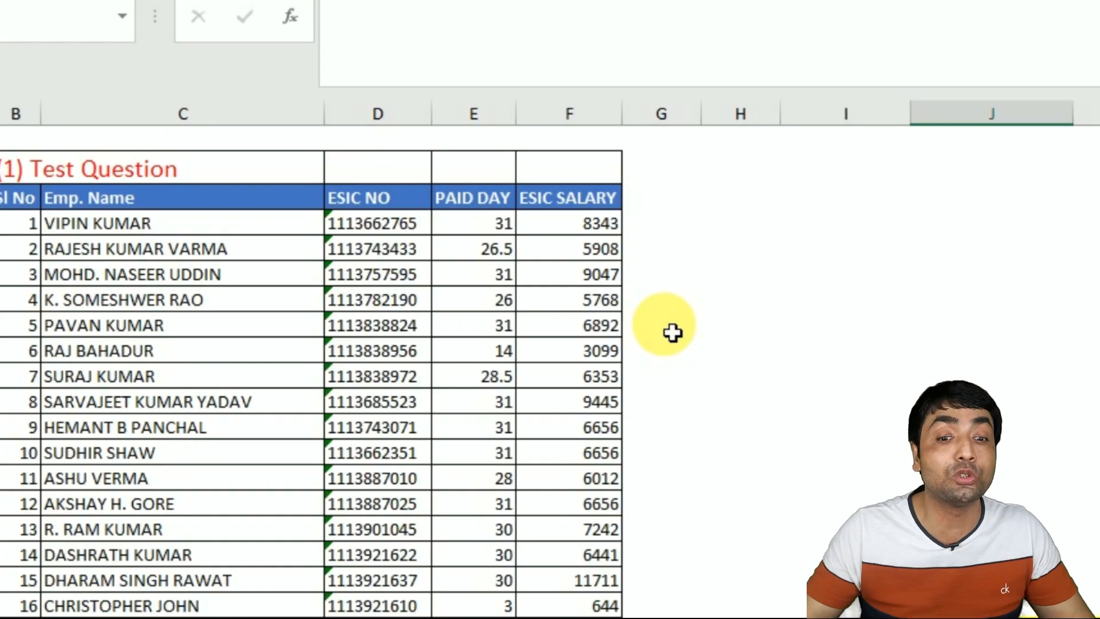
On the VLOOKUP test question sheet, begin the first Emp. Name formula in J22 with =VLOOKUP($I22, locking only the column.
{"action": "scroll", "coordinate": [672, 333], "scroll_direction": "down", "scroll_amount": 5}
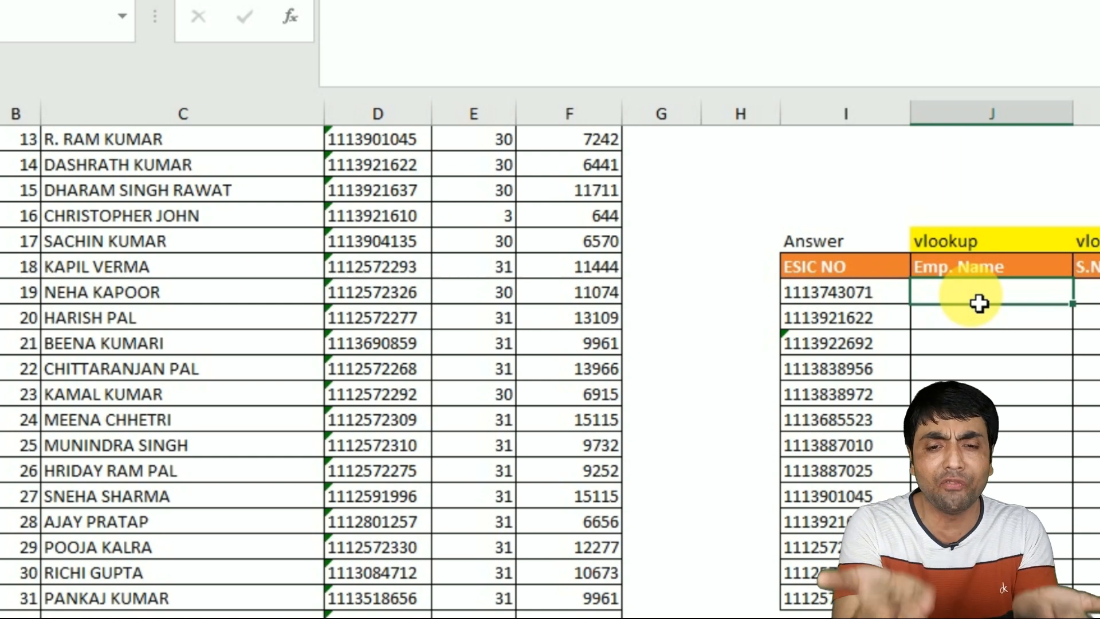
{"action": "type", "text": "=VL"}
{"action": "key", "text": "Tab"}
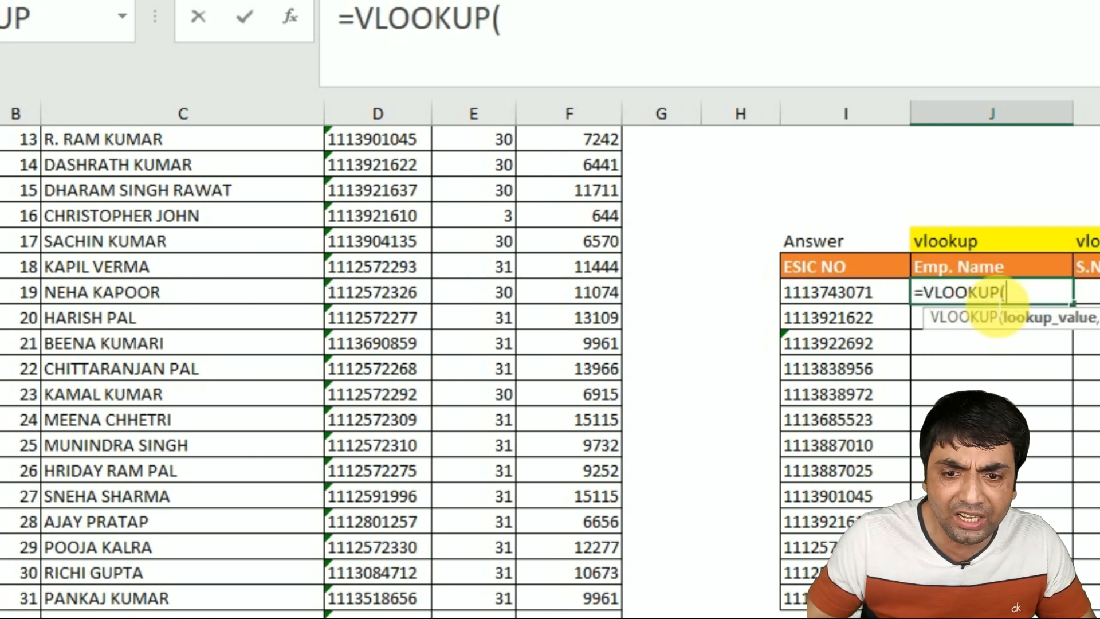
{"action": "left_click", "coordinate": [823, 301]}
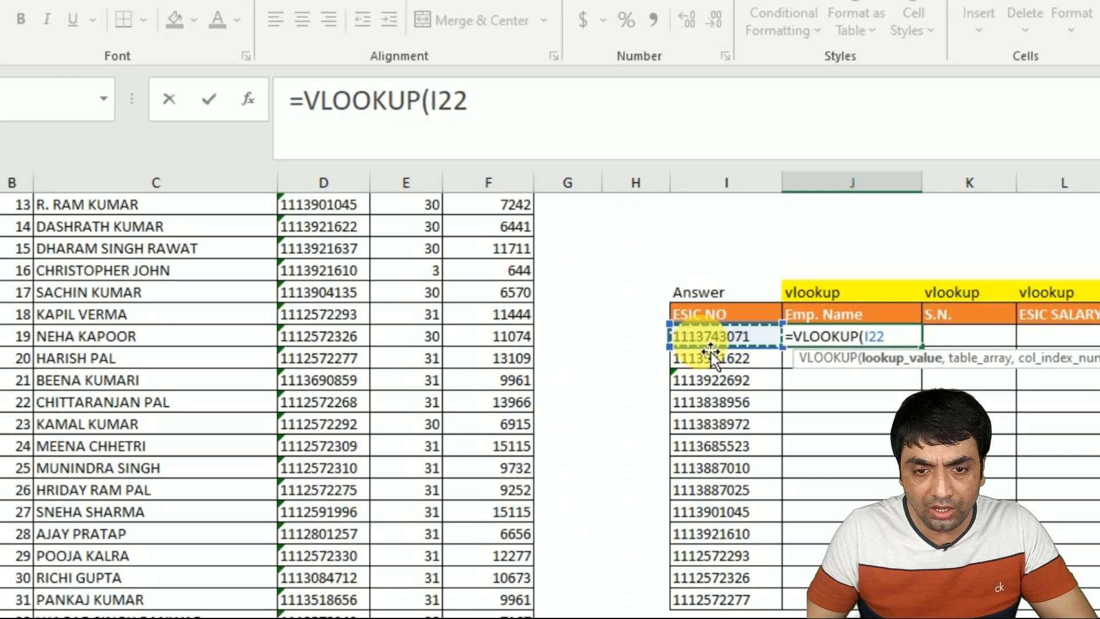
{"action": "key", "text": "F4"}
{"action": "key", "text": "F4"}
{"action": "key", "text": "F4"}
{"action": "type", "text": ","}
{"action": "scroll", "coordinate": [337, 355], "scroll_direction": "up", "scroll_amount": 5}
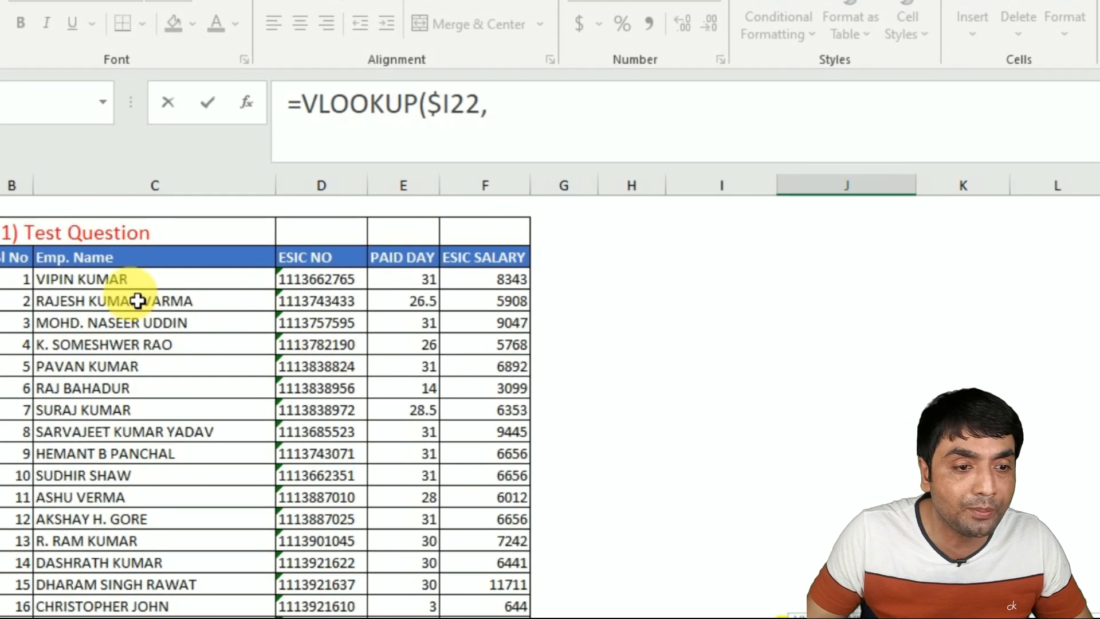
{"action": "left_click", "coordinate": [108, 288]}
{"action": "left_click", "coordinate": [118, 301]}
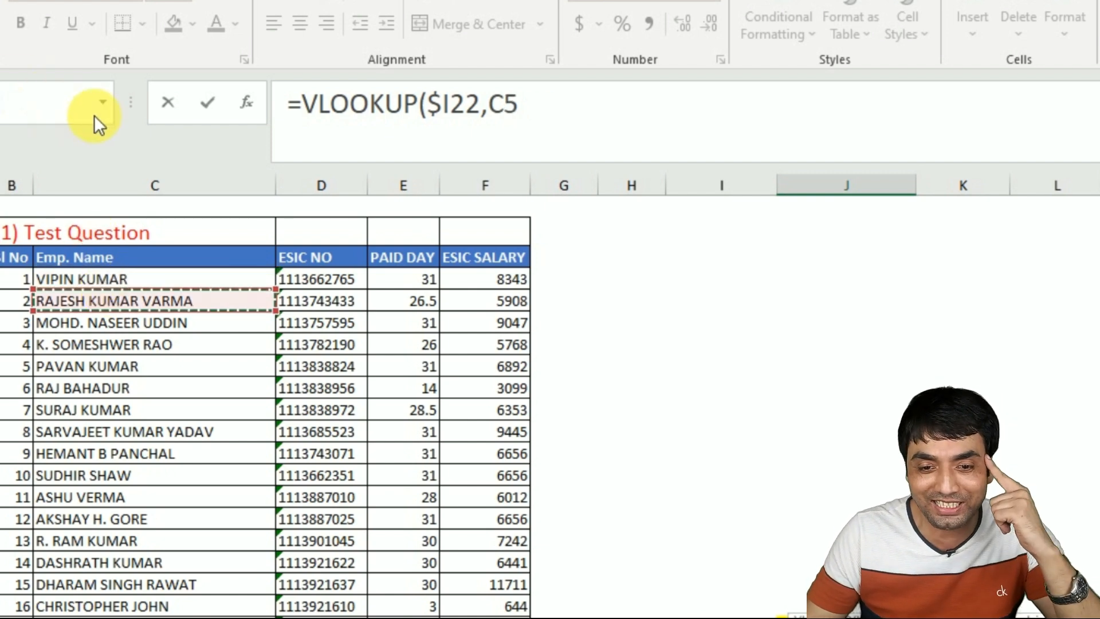
{"action": "scroll", "coordinate": [254, 117], "scroll_direction": "down", "scroll_amount": 3}
{"action": "key", "text": "BackSpace"}
{"action": "key", "text": "BackSpace"}
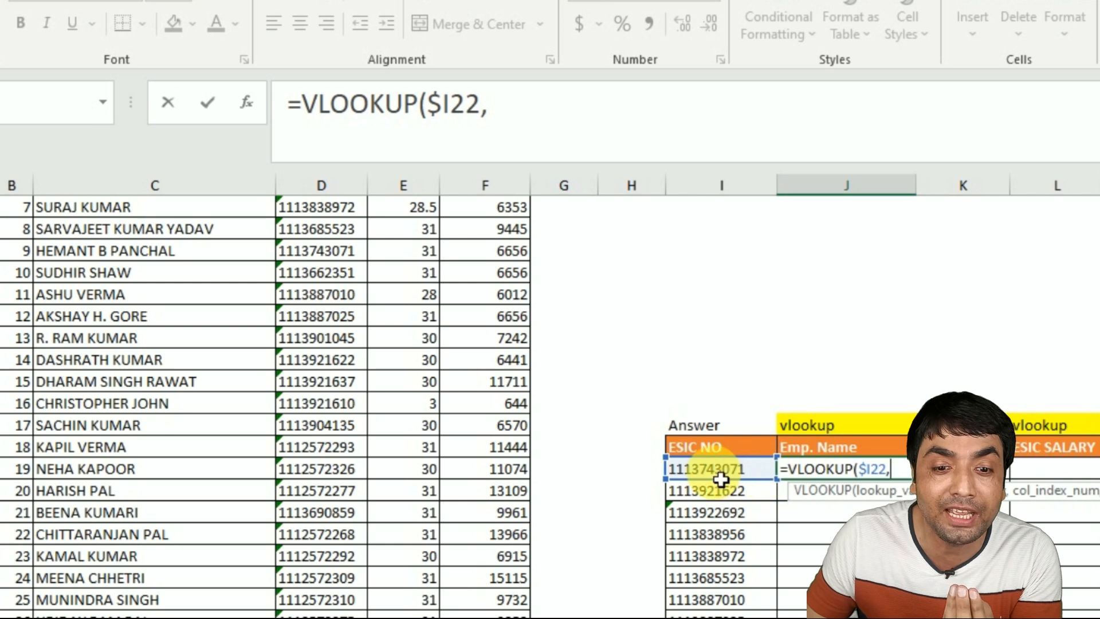
Nest CHOOSE({1,2}, as the J22 VLOOKUP table array, with the locked ESIC NO range $D$4:$D$881 as its first value.
{"action": "scroll", "coordinate": [619, 462], "scroll_direction": "up", "scroll_amount": 3}
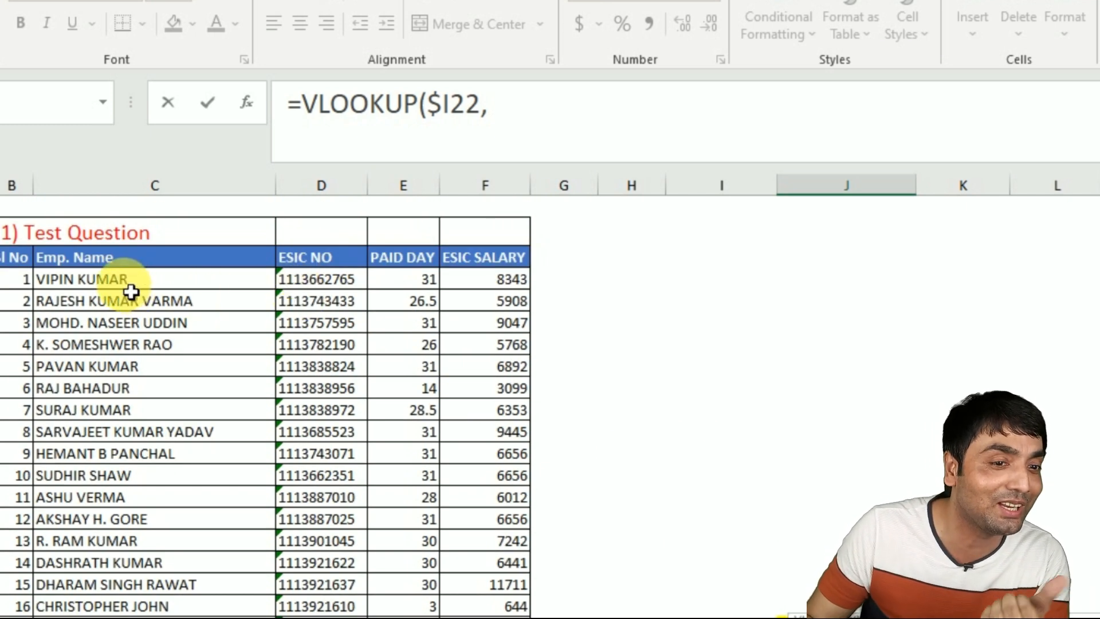
{"action": "scroll", "coordinate": [562, 326], "scroll_direction": "down", "scroll_amount": 2}
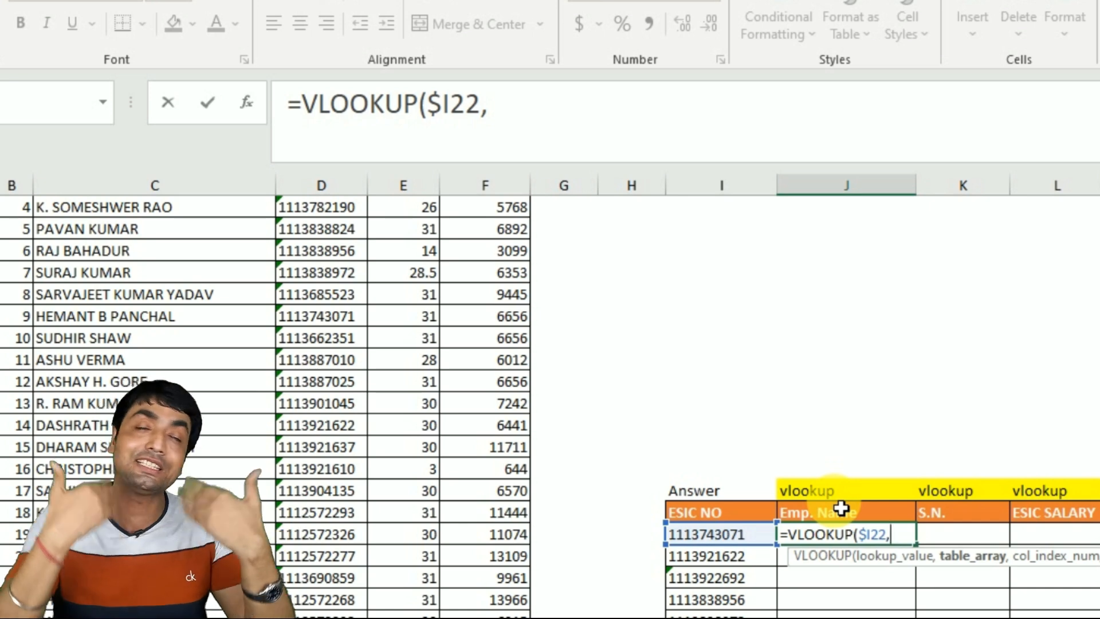
{"action": "type", "text": "CHOOSE("}
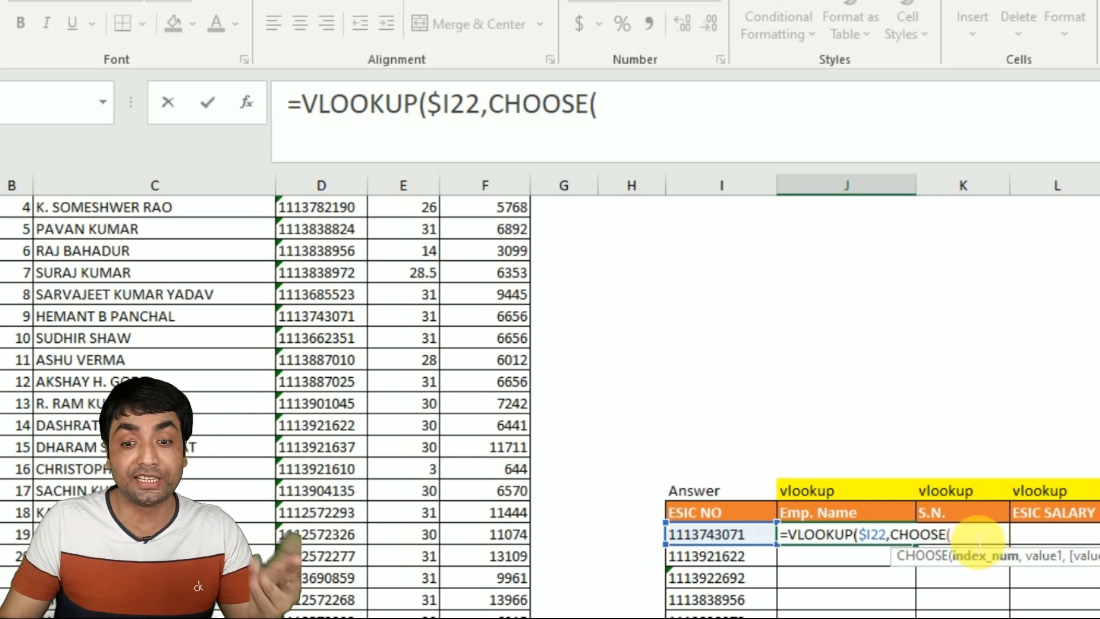
{"action": "type", "text": "{1,2"}
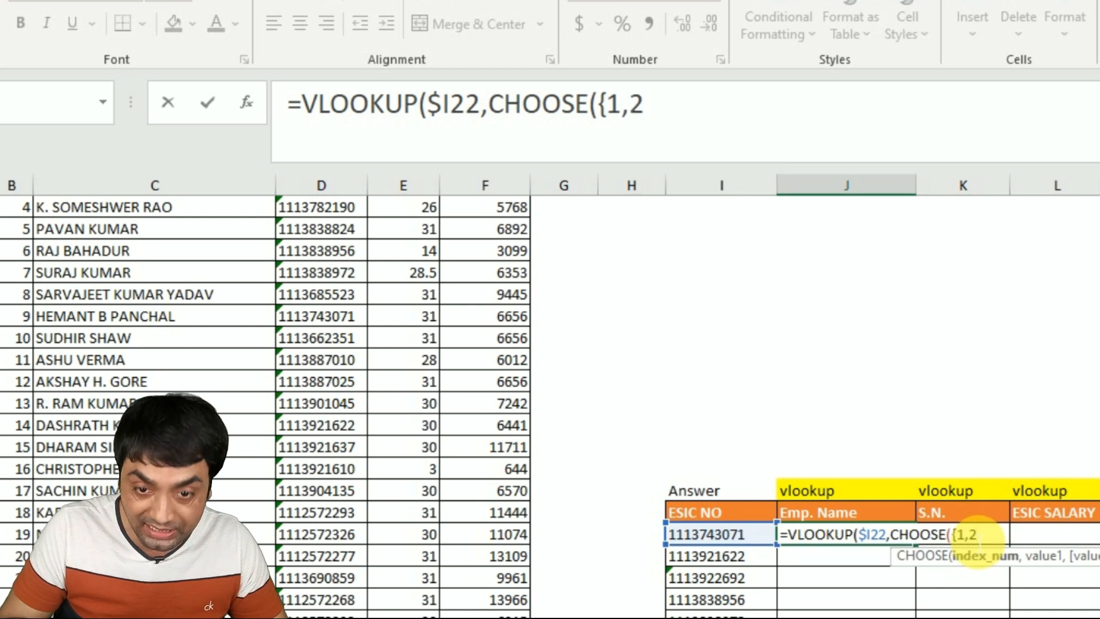
{"action": "type", "text": "},"}
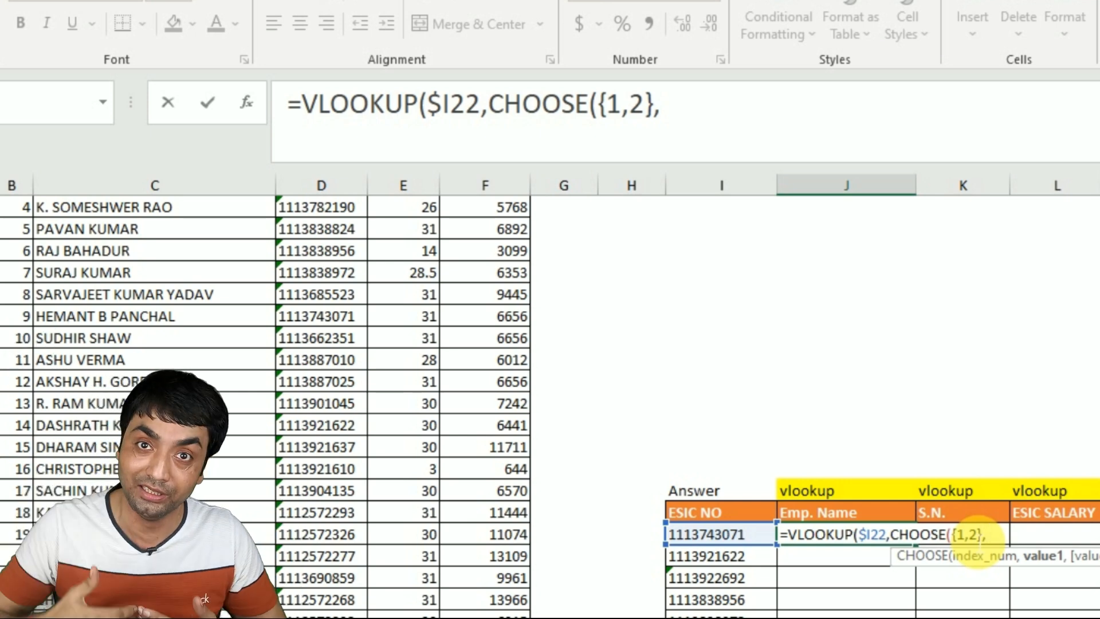
{"action": "scroll", "coordinate": [645, 498], "scroll_direction": "up", "scroll_amount": 2}
{"action": "left_click", "coordinate": [330, 286]}
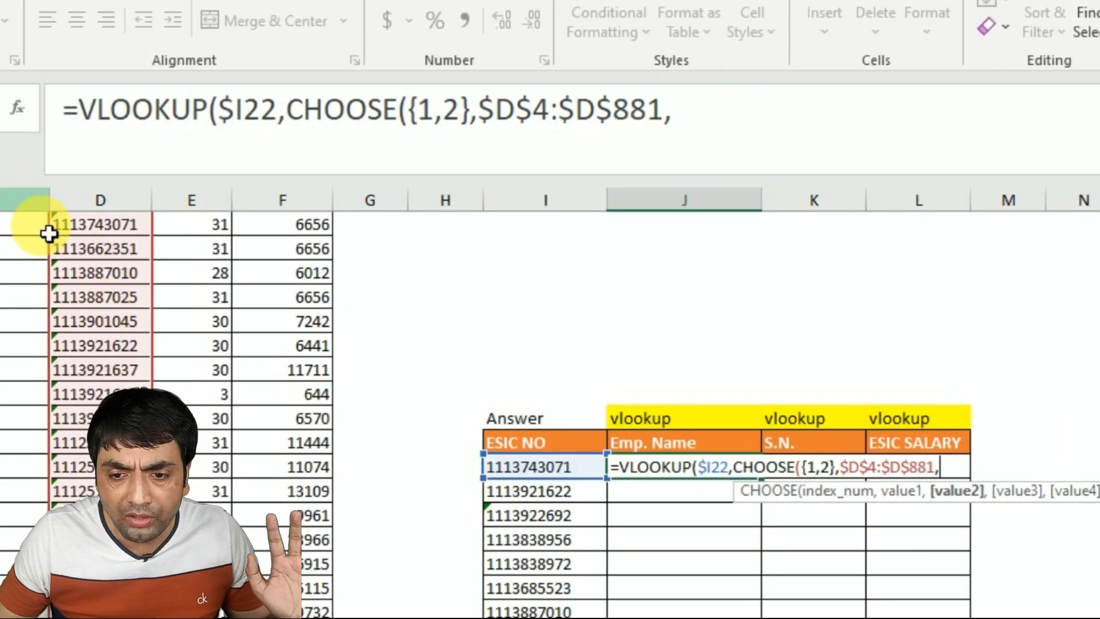
Add the locked Emp. Name range $C$4:$C$881 as the second CHOOSE value and close the function.
{"action": "scroll", "coordinate": [36, 237], "scroll_direction": "up", "scroll_amount": 3}
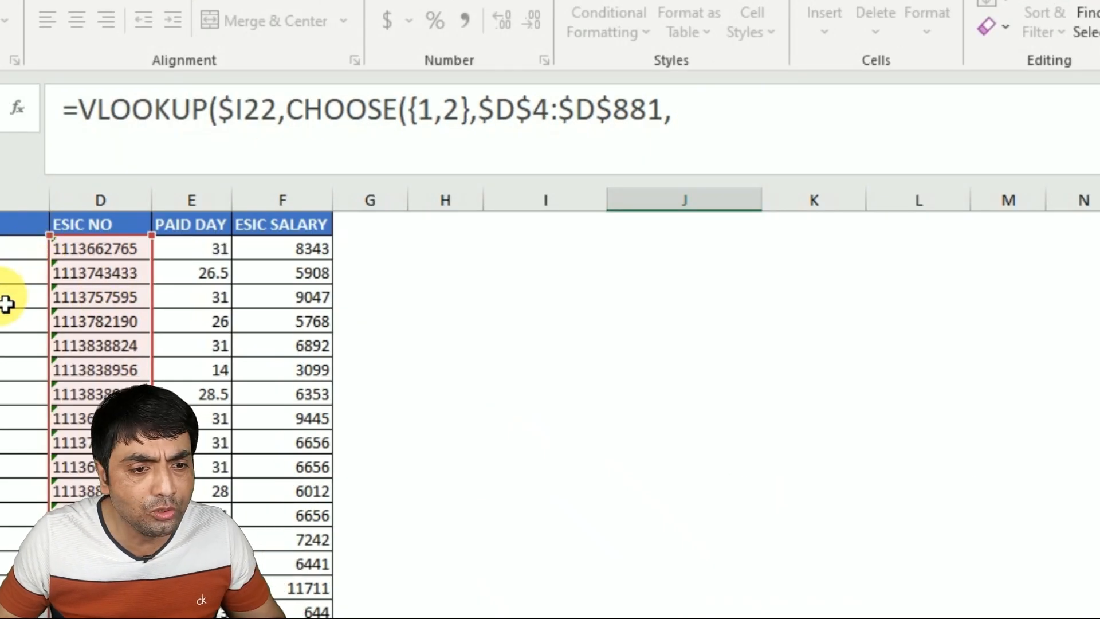
{"action": "left_click", "coordinate": [17, 248]}
{"action": "type", "text": ":C881"}
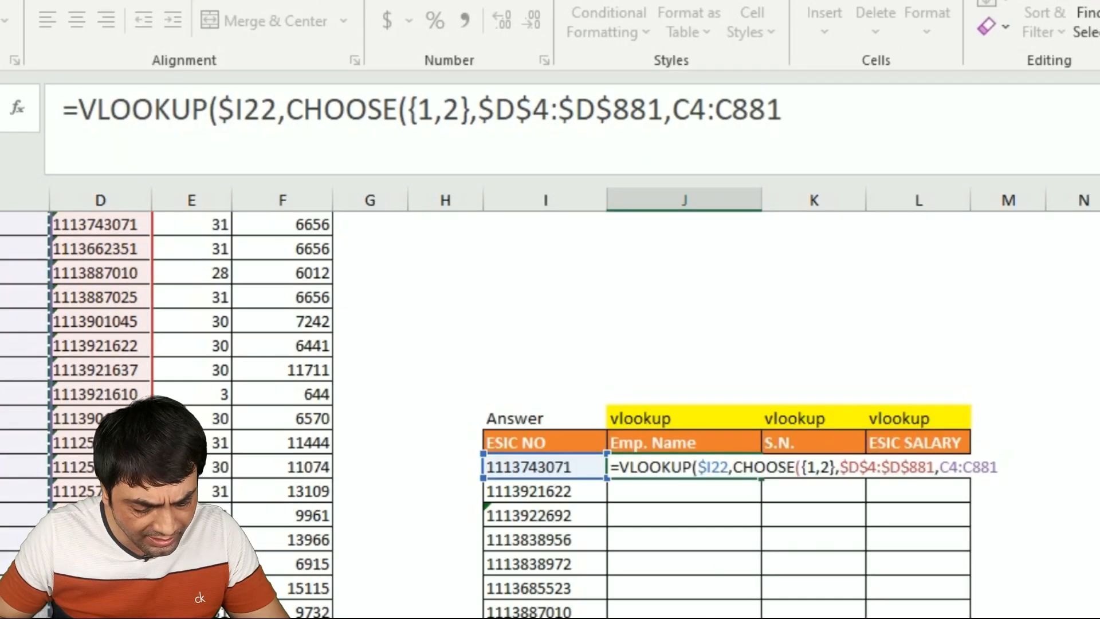
{"action": "key", "text": "F4"}
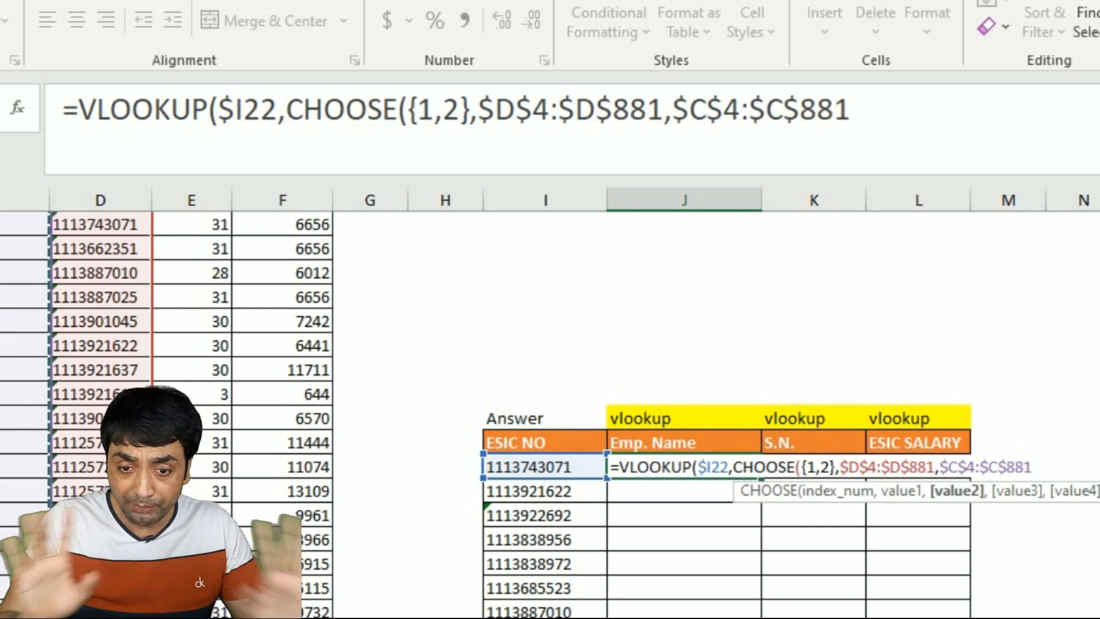
{"action": "type", "text": ")"}
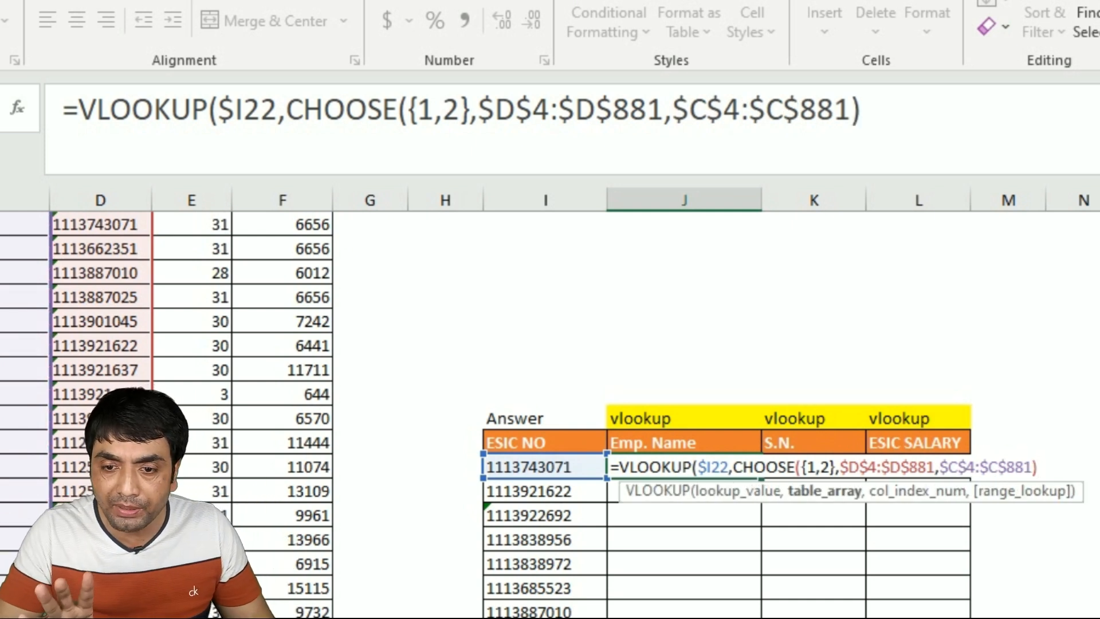
Complete the J22 VLOOKUP with column index 2 and range lookup 0, and enter the formula.
{"action": "type", "text": ","}
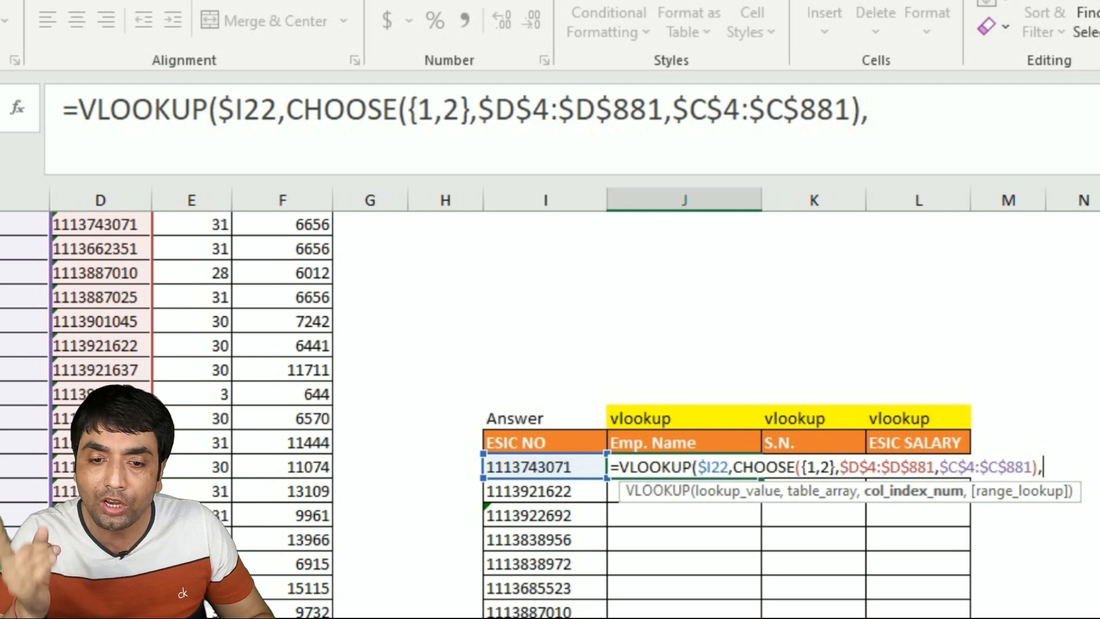
{"action": "type", "text": "2"}
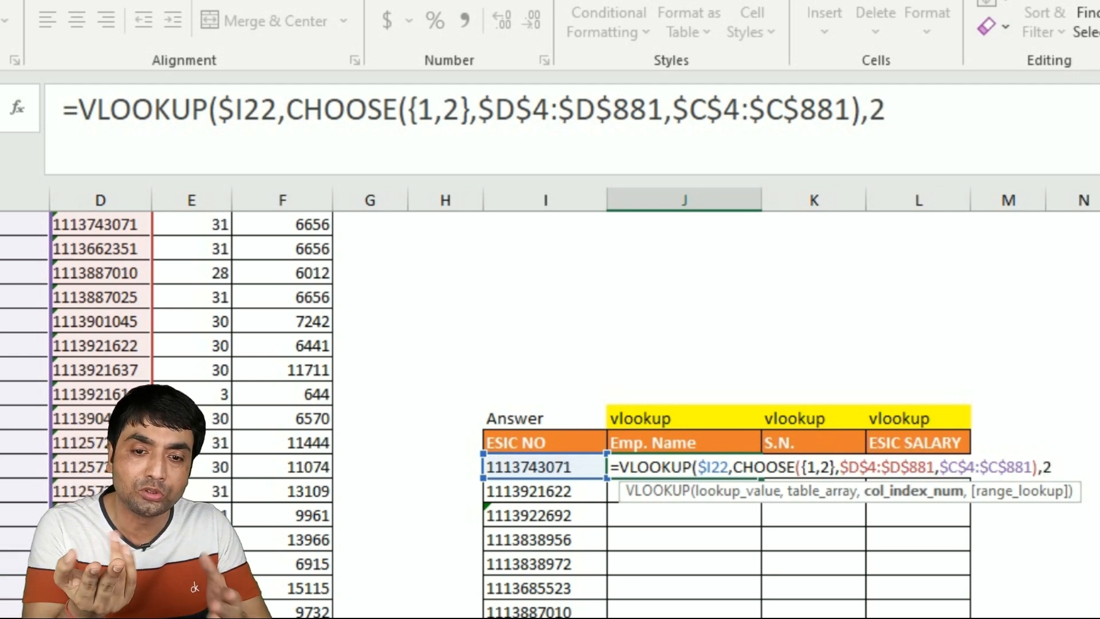
{"action": "type", "text": ",0"}
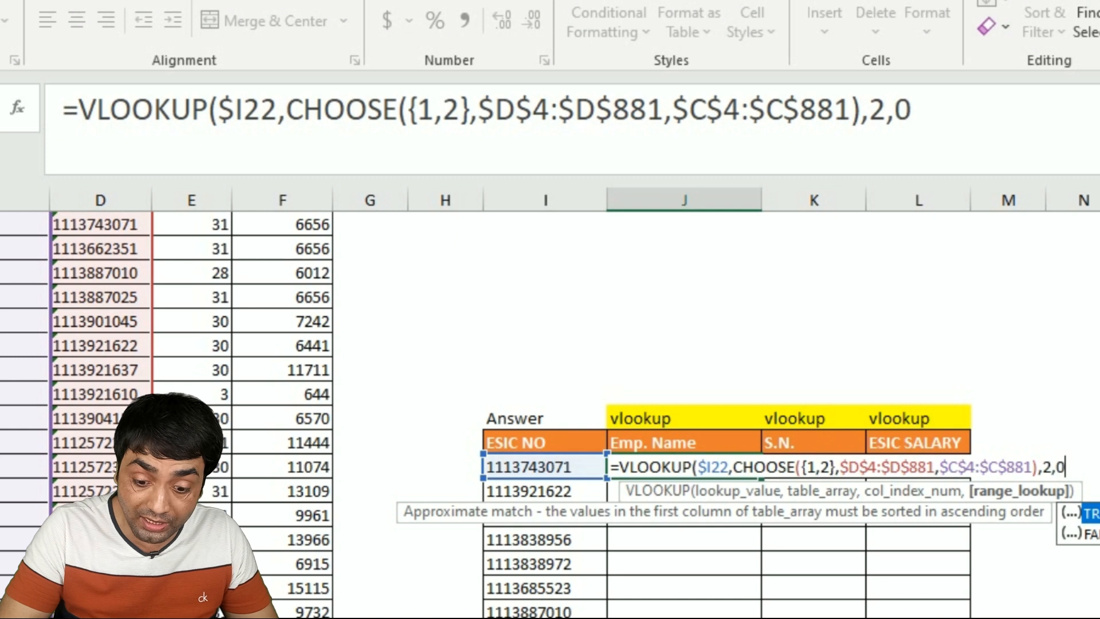
{"action": "type", "text": ")"}
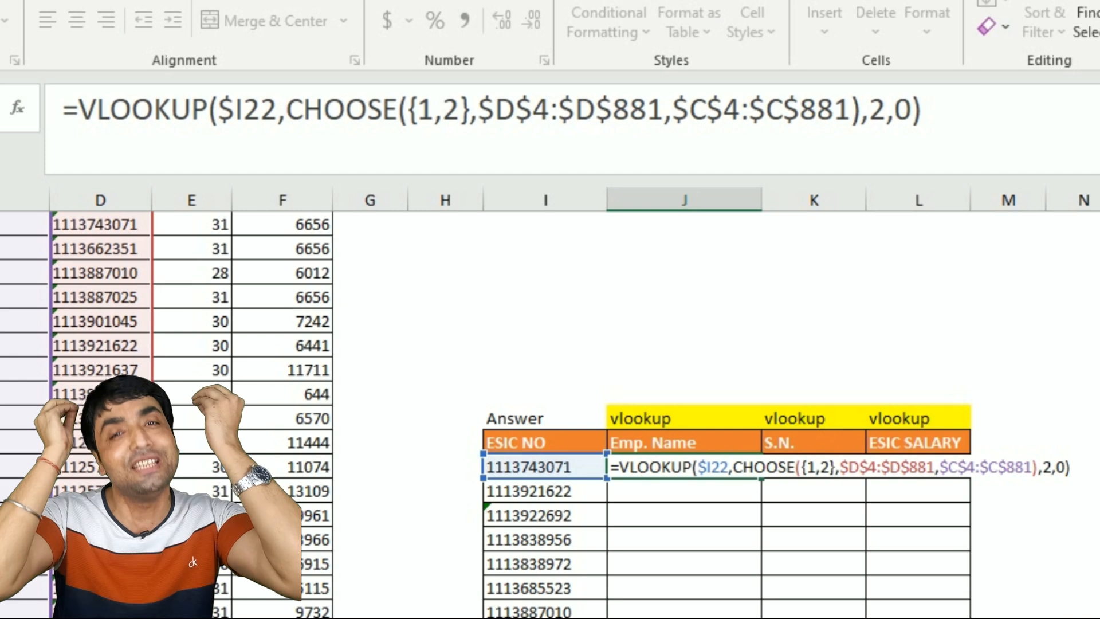
{"action": "key", "text": "Return"}
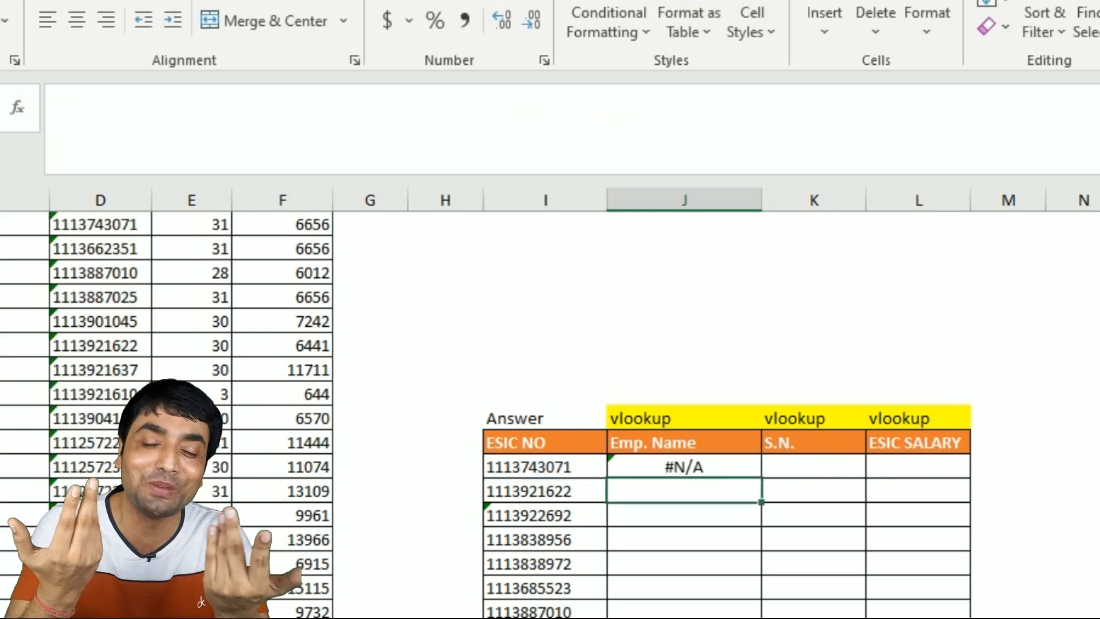
Try to fill the J22 lookup formula down the Emp. Name column, and undo the fill.
{"action": "key", "text": "Up"}
{"action": "key", "text": "shift+Down"}
{"action": "key", "text": "shift+Down"}
{"action": "key", "text": "shift+Down"}
{"action": "key", "text": "shift+Down"}
{"action": "key", "text": "shift+Down"}
{"action": "key", "text": "shift+Down"}
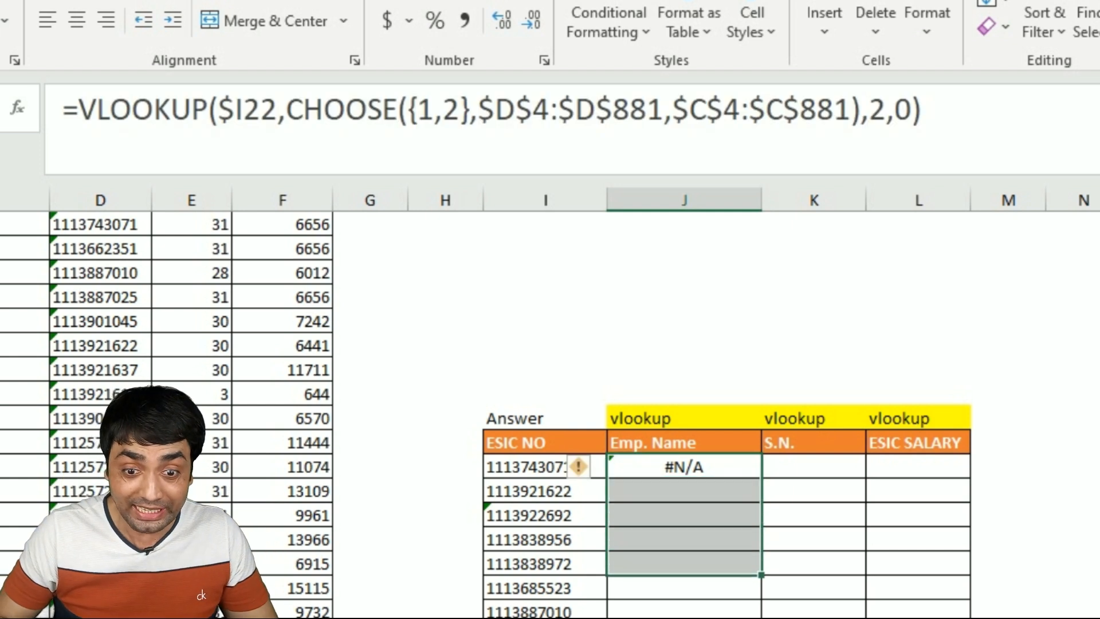
{"action": "key", "text": "ctrl+d"}
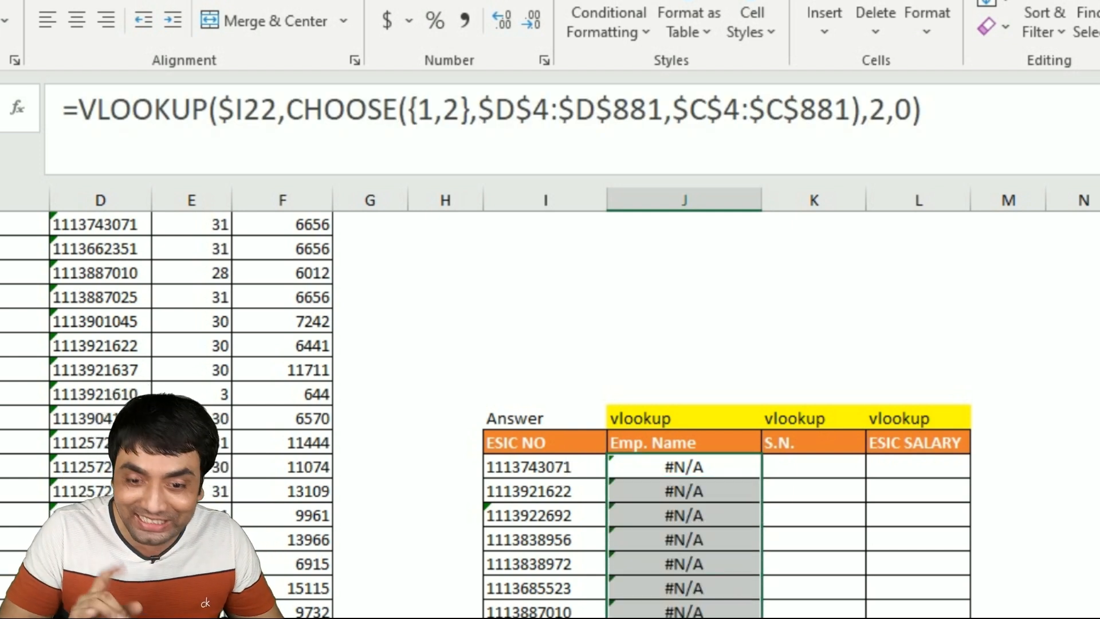
{"action": "key", "text": "ctrl+z"}
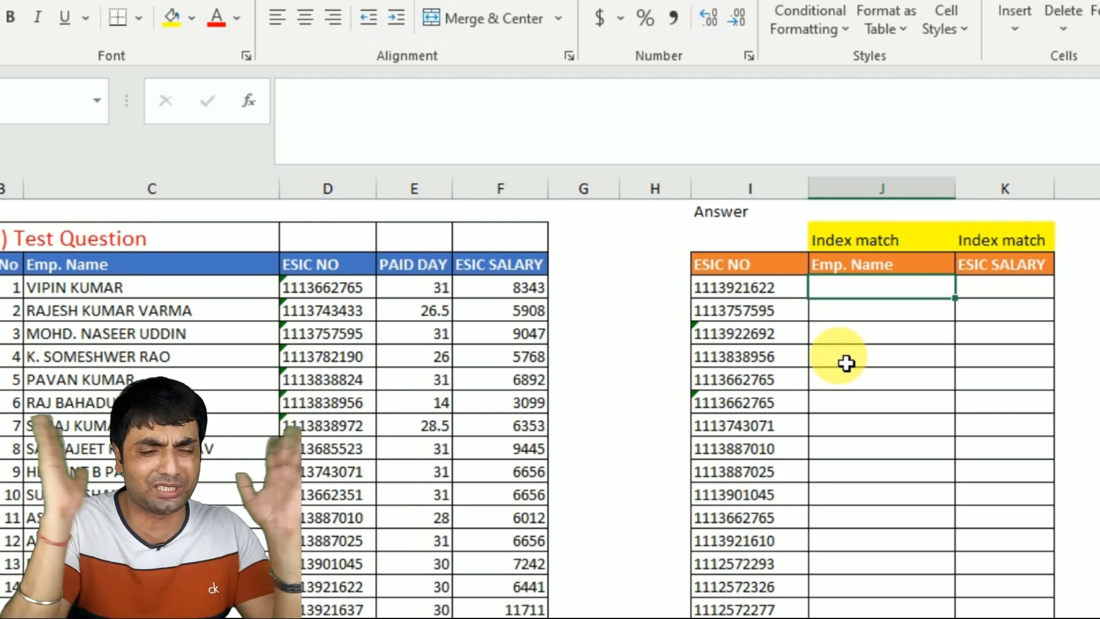
On the Index match question sheet, begin the J4 Emp. Name formula with =INDEX and the locked name range $C$4:$C$881.
{"action": "key", "text": "Up"}
{"action": "key", "text": "Down"}
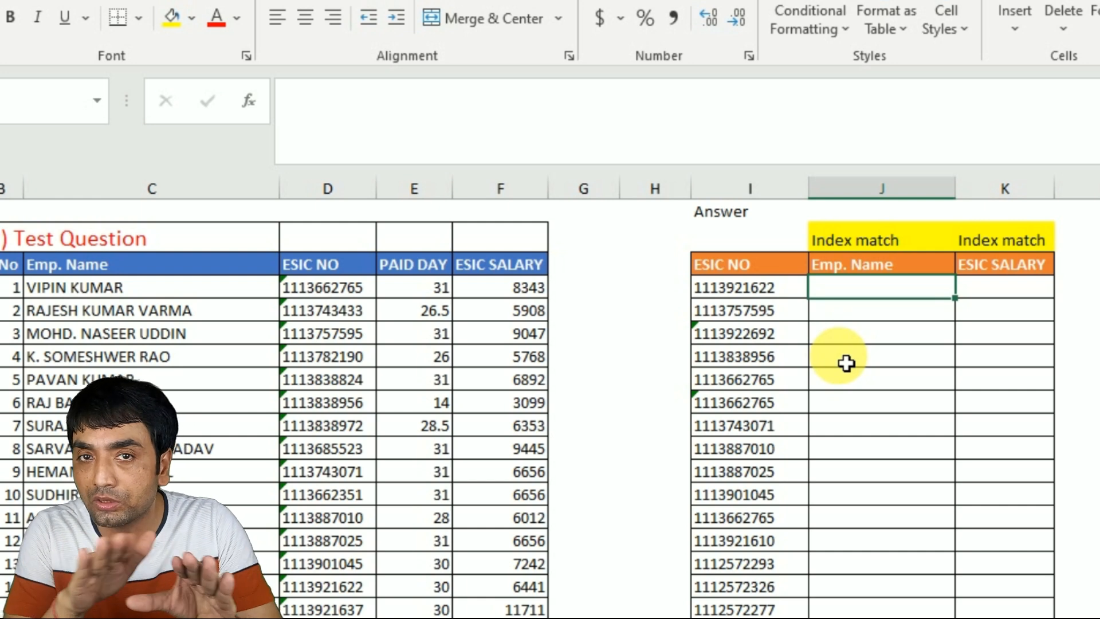
{"action": "type", "text": "="}
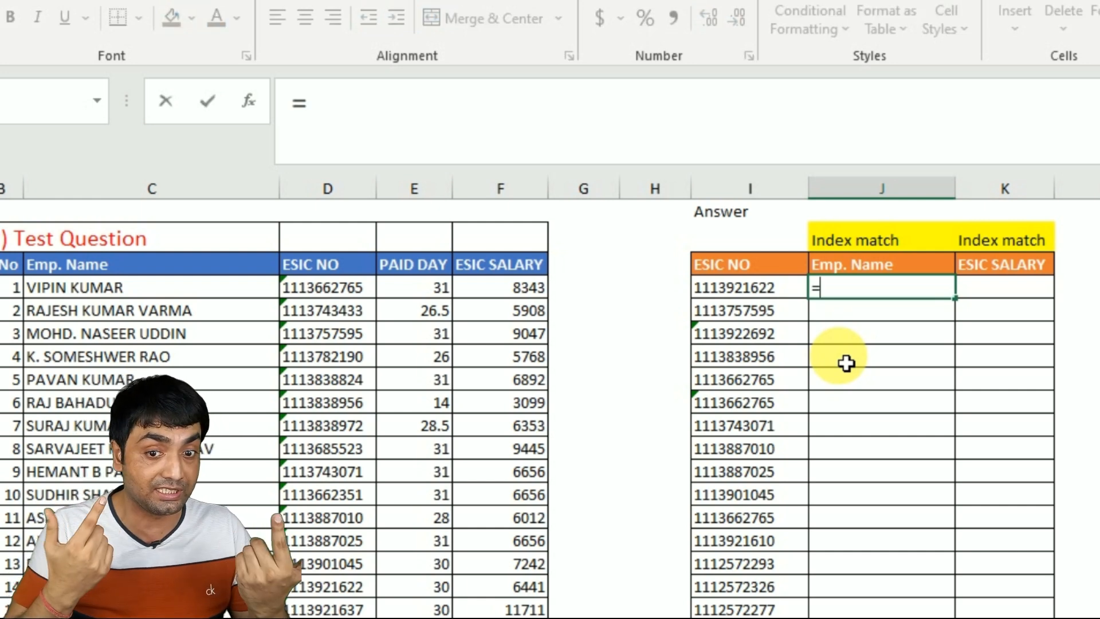
{"action": "type", "text": "INDEX("}
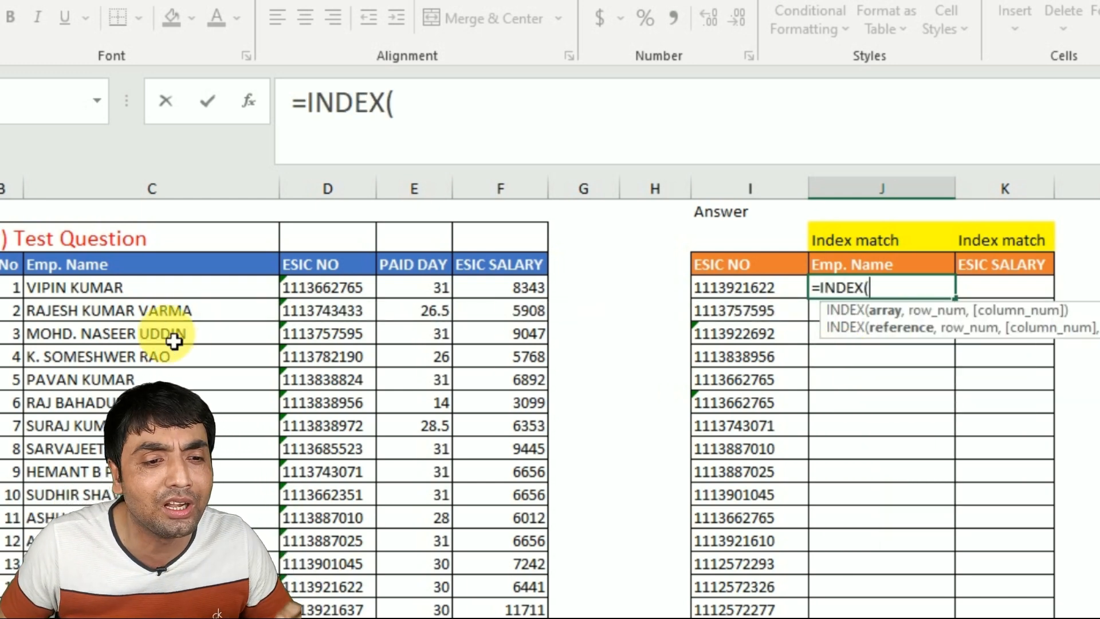
{"action": "scroll", "coordinate": [172, 321], "scroll_direction": "down", "scroll_amount": 1}
{"action": "left_click", "coordinate": [153, 238]}
{"action": "key", "text": "ctrl+shift+Down"}
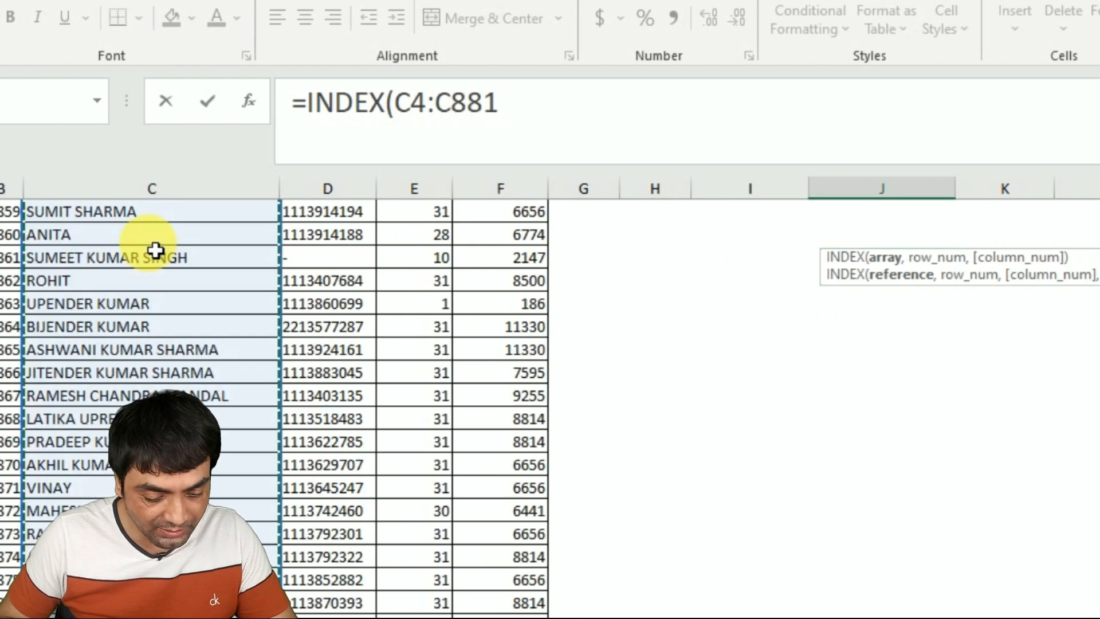
{"action": "key", "text": "F4"}
{"action": "type", "text": ","}
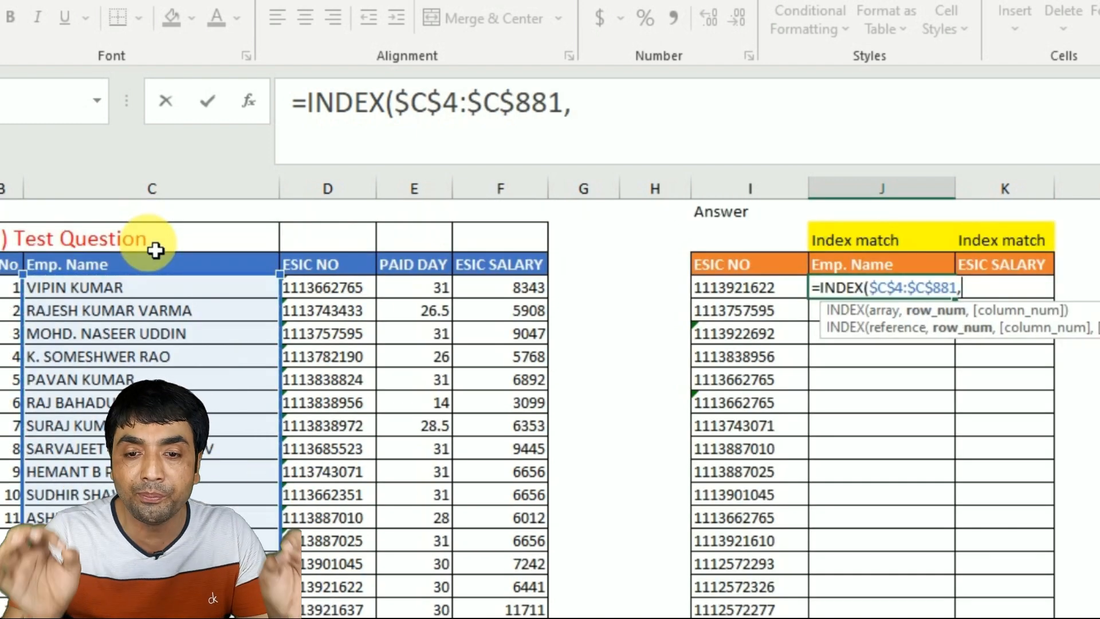
Complete the J4 formula with MATCH of I5 against the locked ESIC NO range $D$4:$D$881, match type 0, and enter it.
{"action": "type", "text": "MATCH("}
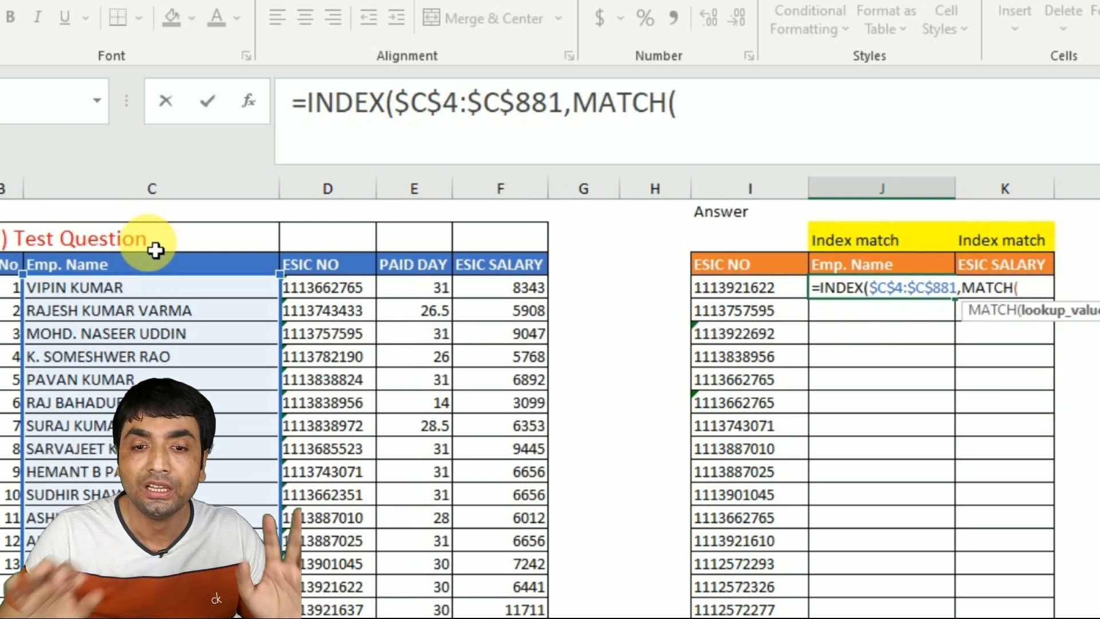
{"action": "left_click", "coordinate": [762, 311]}
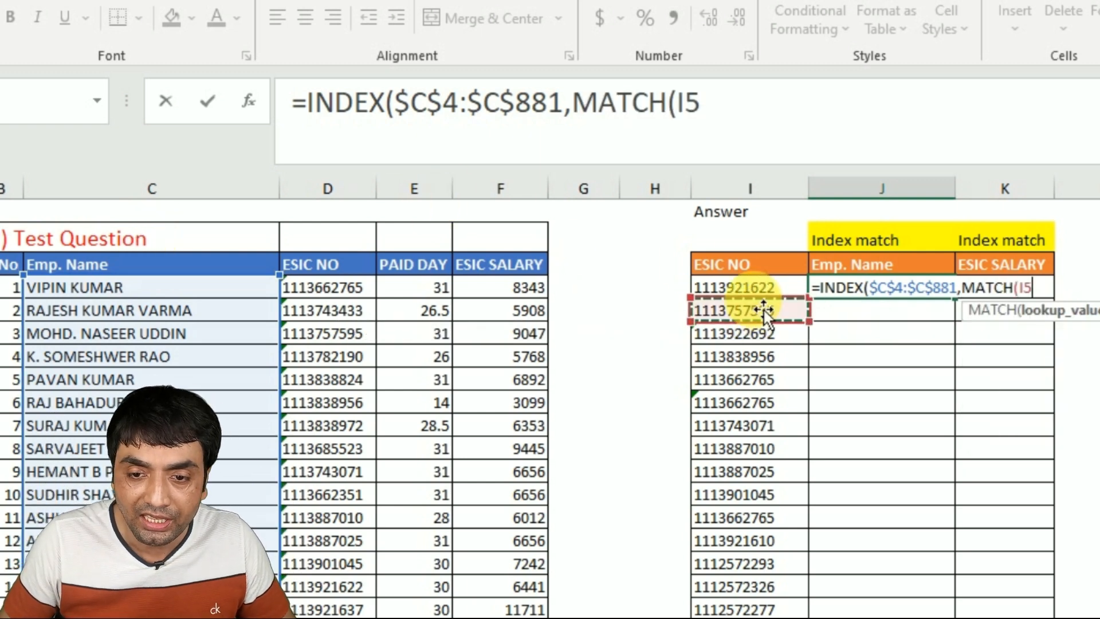
{"action": "type", "text": ","}
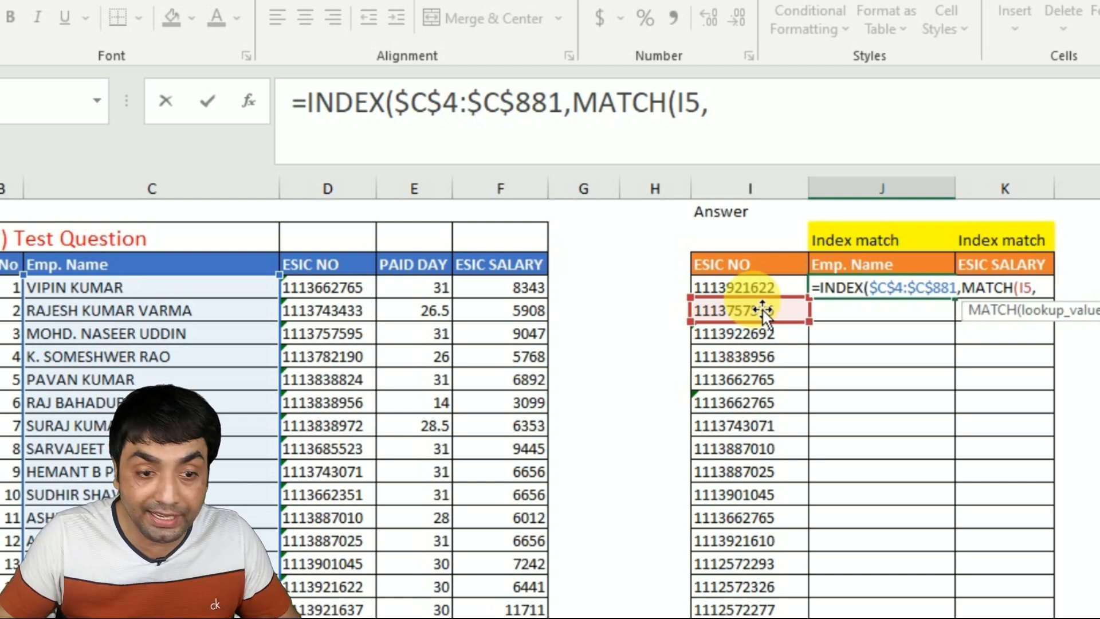
{"action": "left_click", "coordinate": [344, 289]}
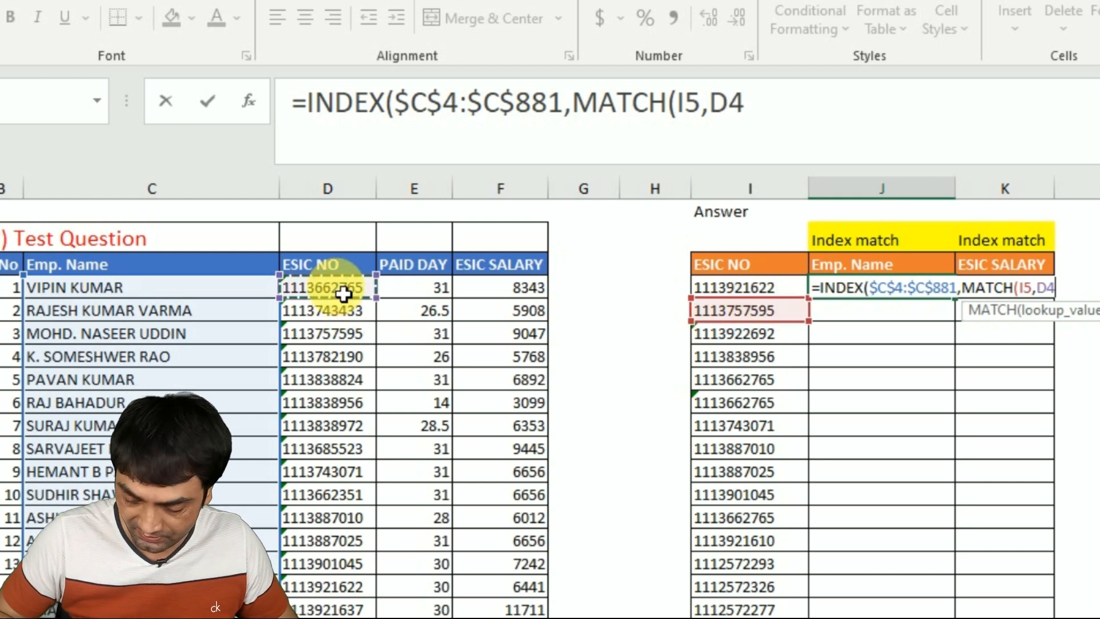
{"action": "key", "text": "ctrl+shift+Down"}
{"action": "key", "text": "ctrl+BackSpace"}
{"action": "key", "text": "F4"}
{"action": "type", "text": ",0)"}
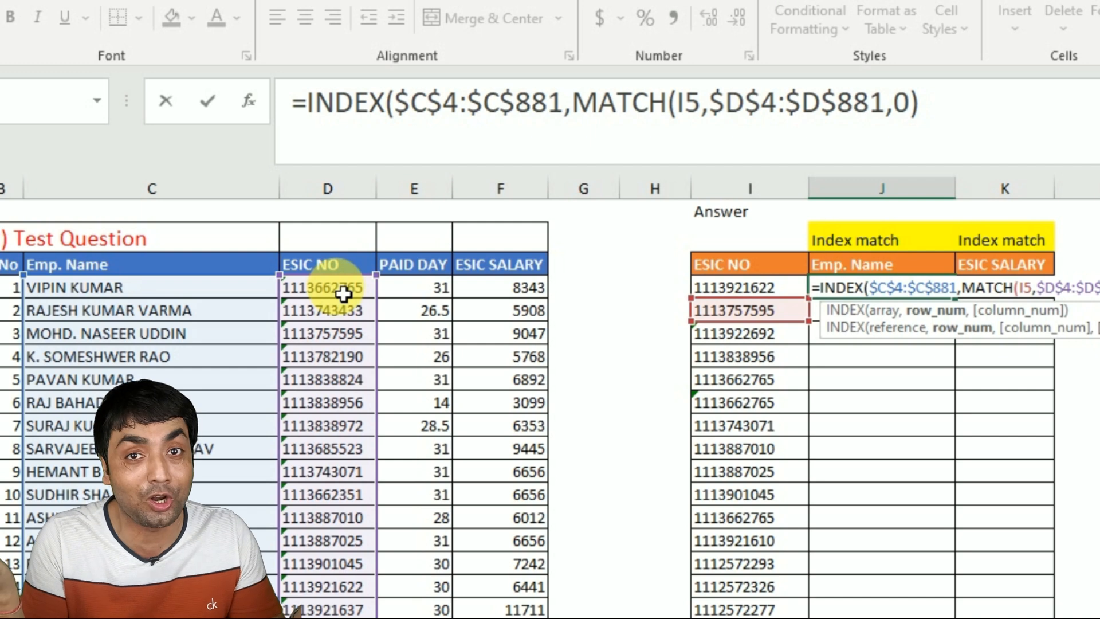
{"action": "type", "text": ")"}
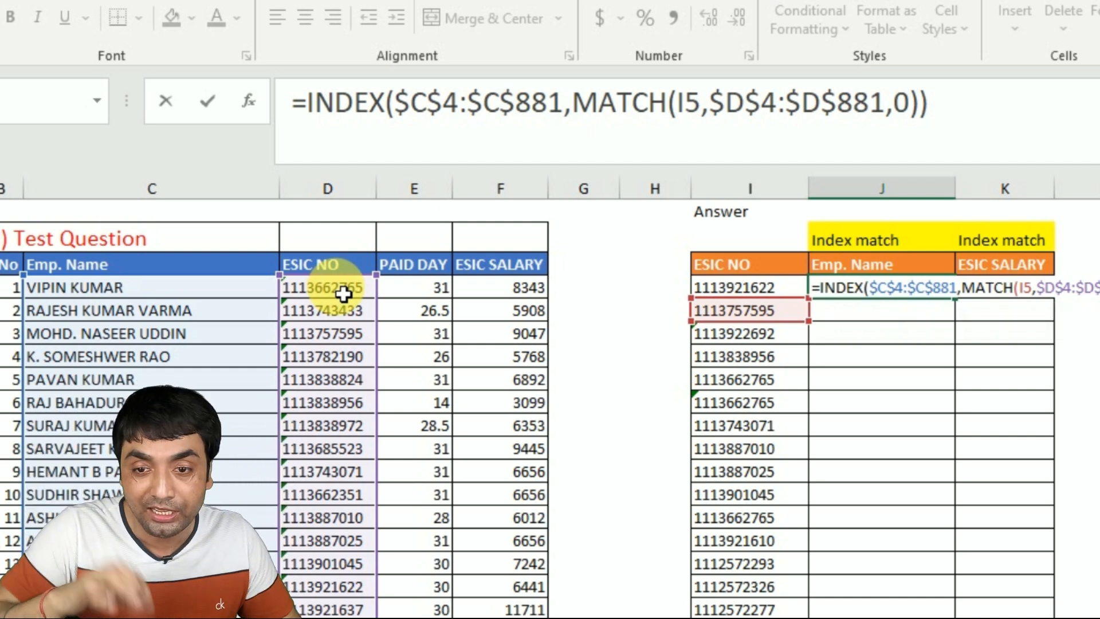
{"action": "key", "text": "Return"}
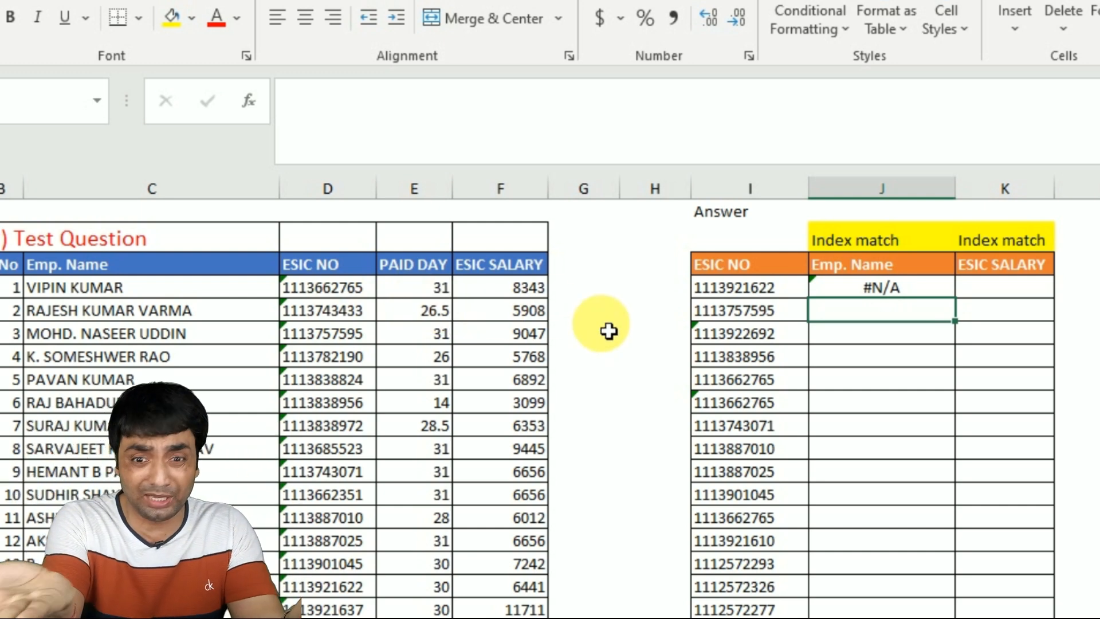
Reopen the INDEX-MATCH formula in J4 to examine which cells it references, leaving it as is.
{"action": "key", "text": "Up"}
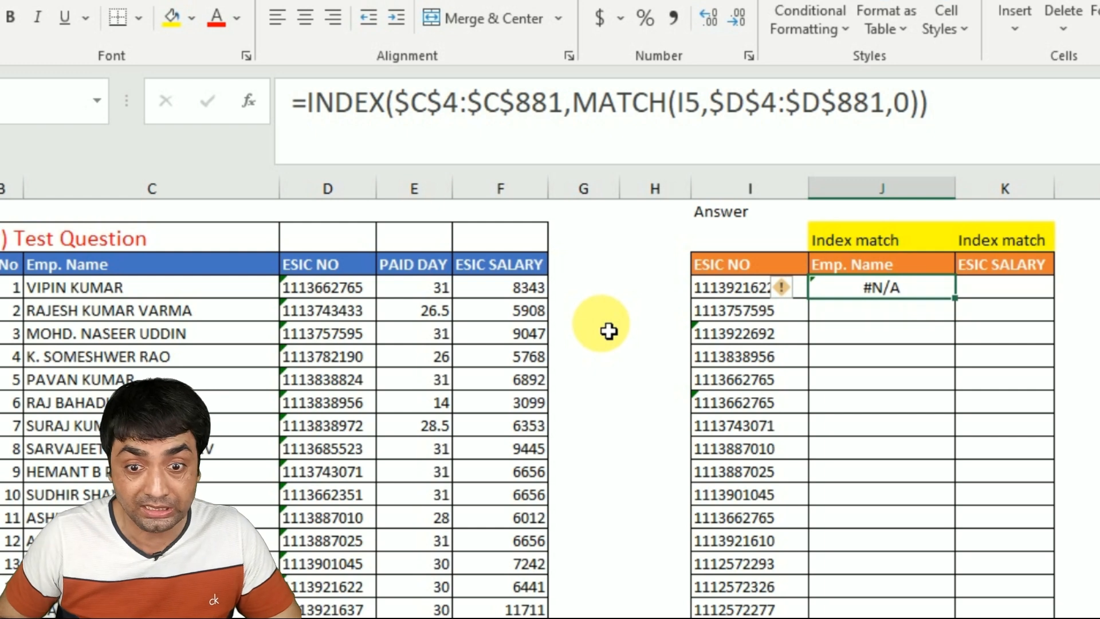
{"action": "key", "text": "F2"}
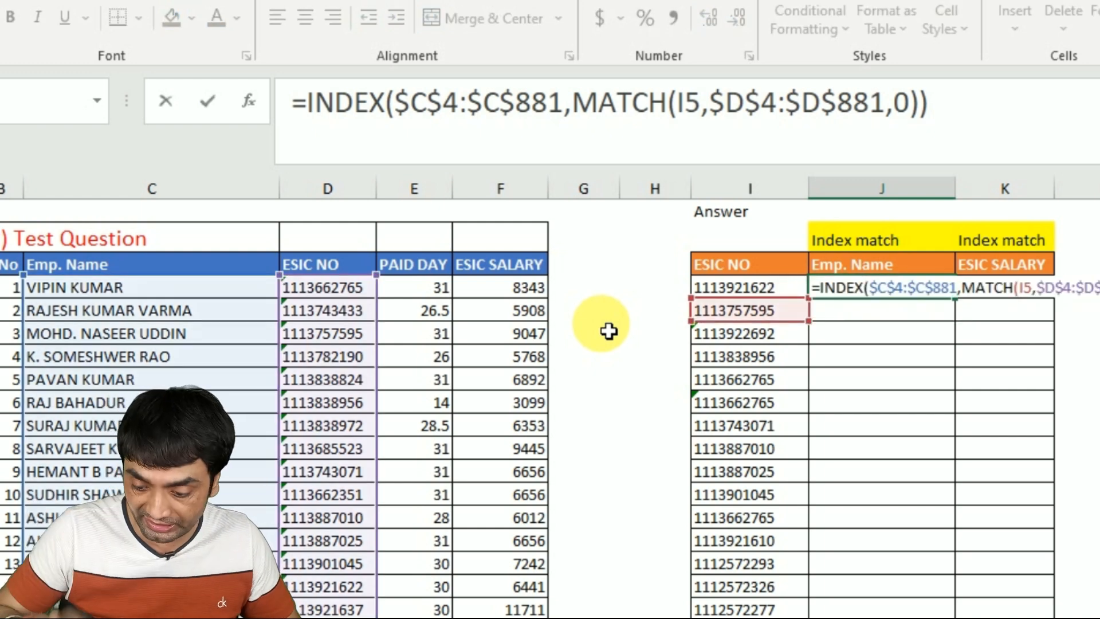
{"action": "key", "text": "Return"}
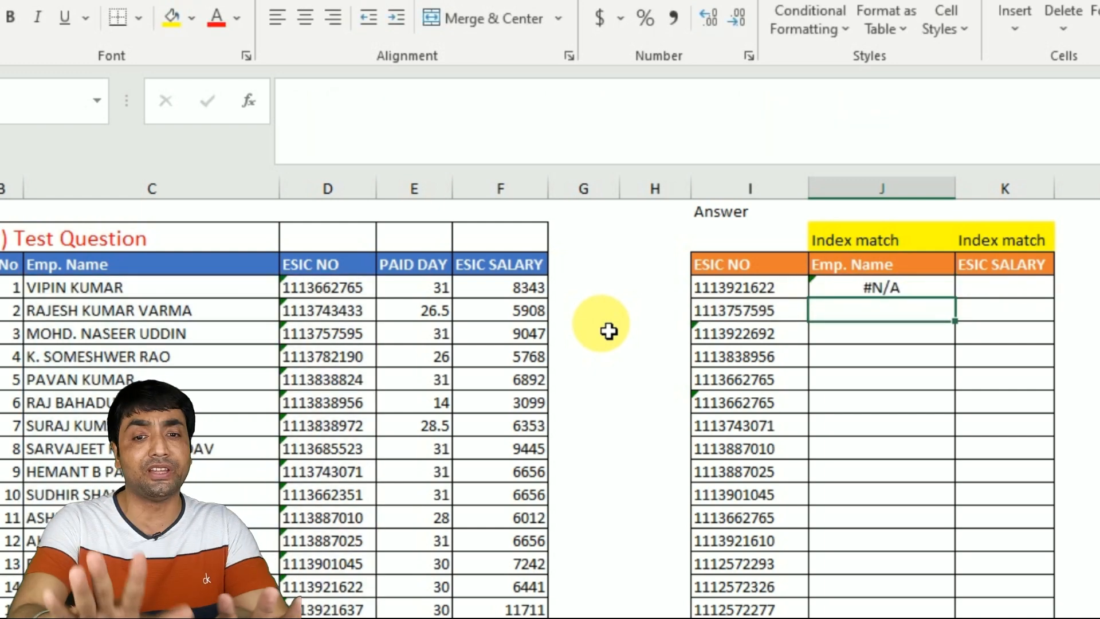
{"action": "key", "text": "Up"}
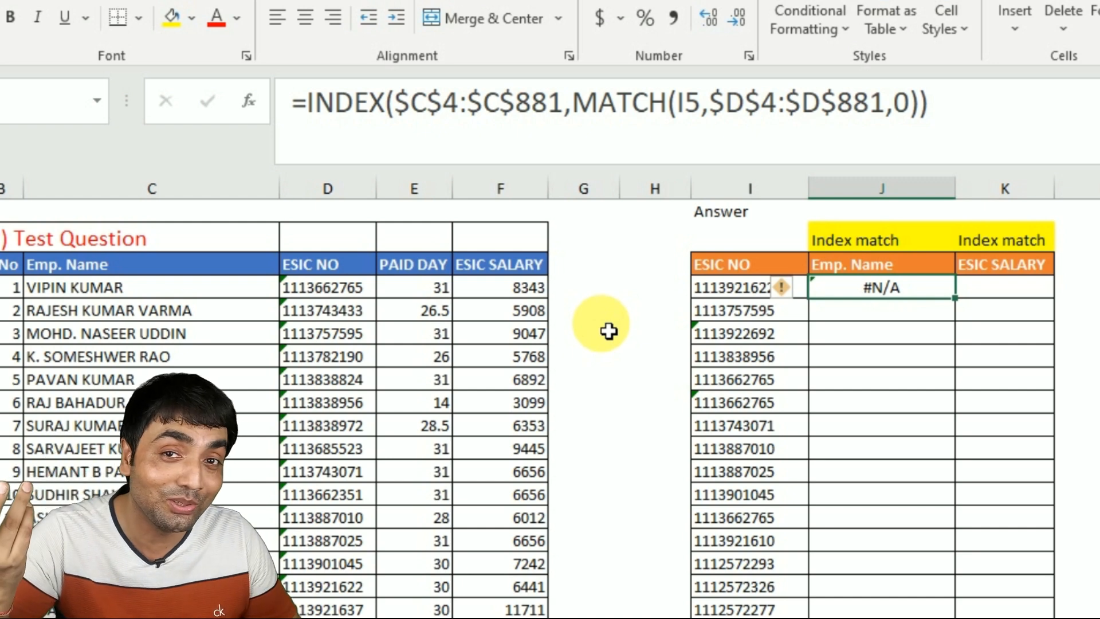